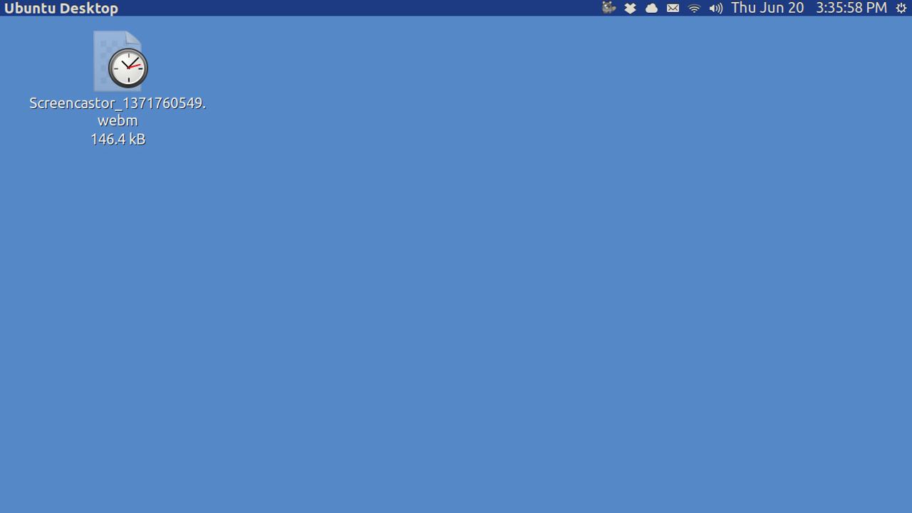
Rebind the custom shortcut 'chase' to Ctrl+Alt+C and close the Keyboard window
key(ctrl+alt+Down)
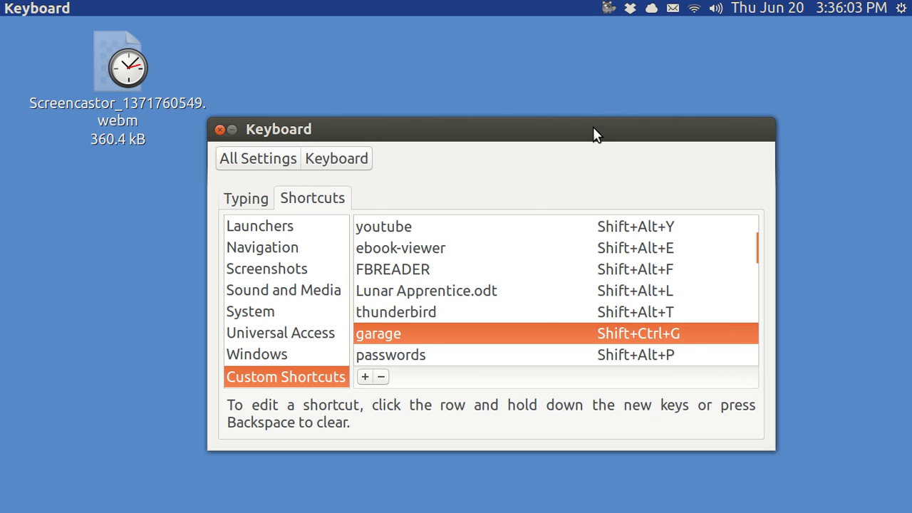
drag(595, 135, 582, 103)
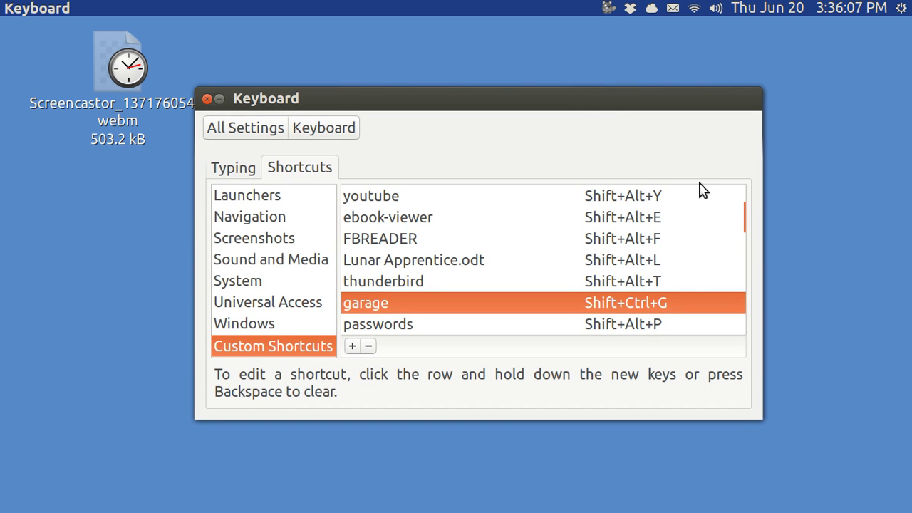
mouse_move(745, 228)
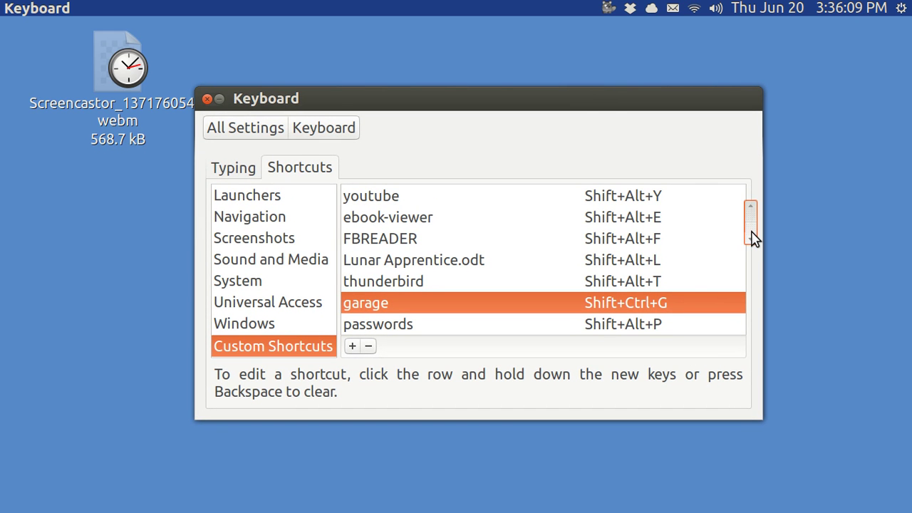
drag(753, 246, 753, 210)
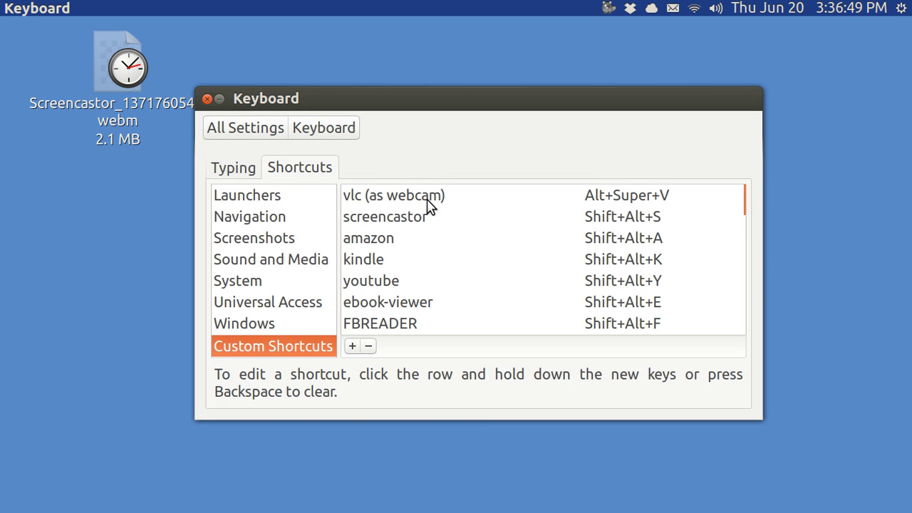
mouse_move(746, 206)
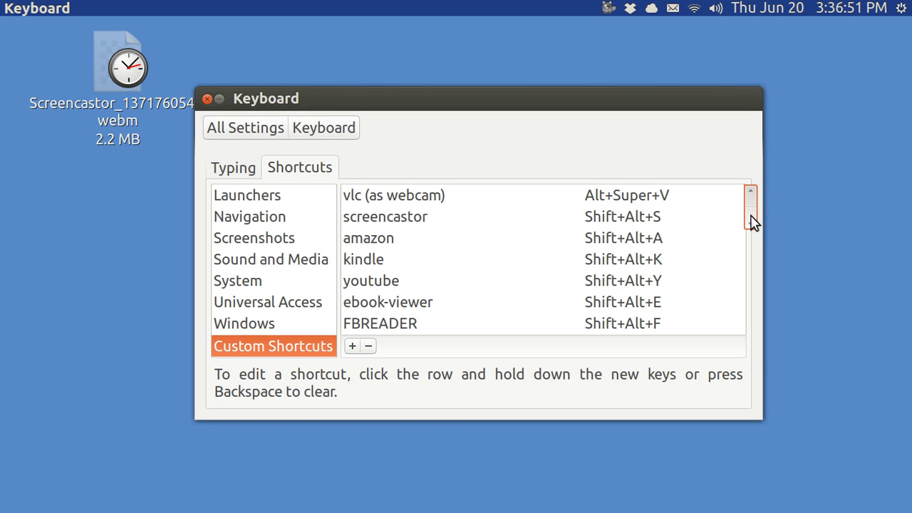
drag(750, 221, 745, 328)
click(744, 325)
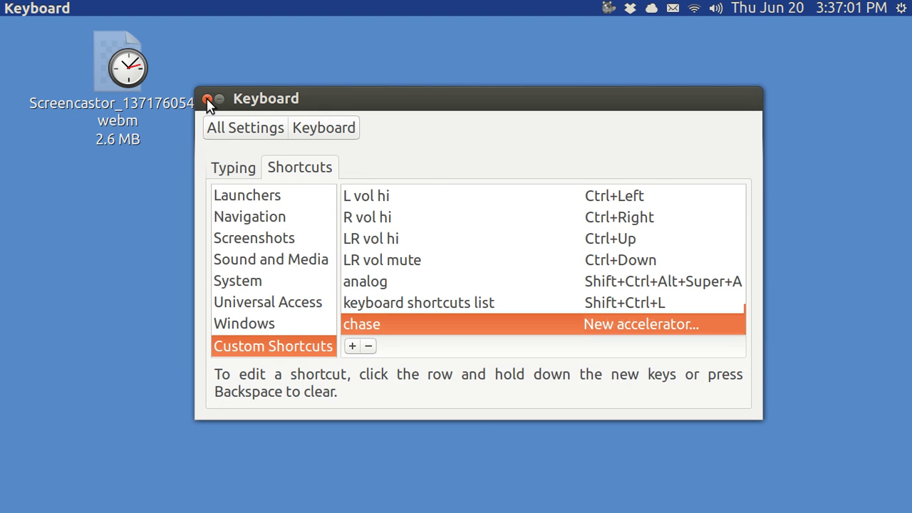
key(ctrl+alt+c)
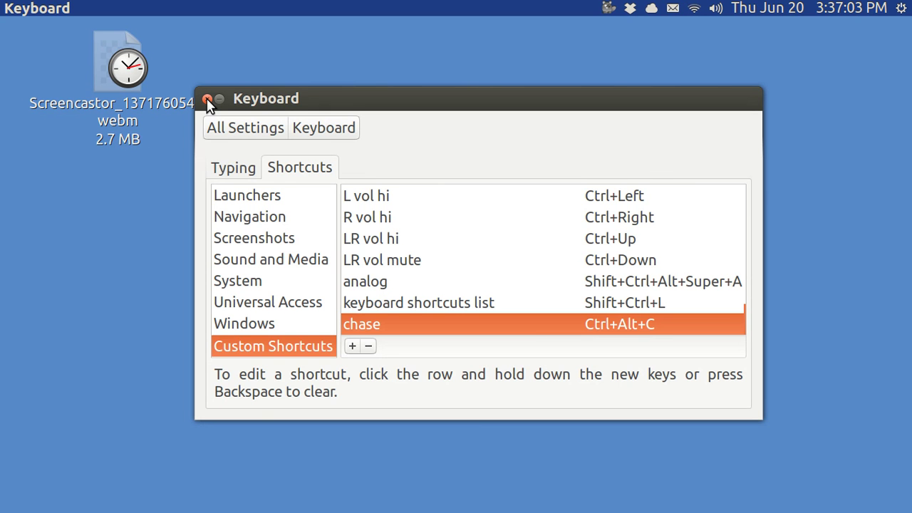
click(207, 99)
click(902, 8)
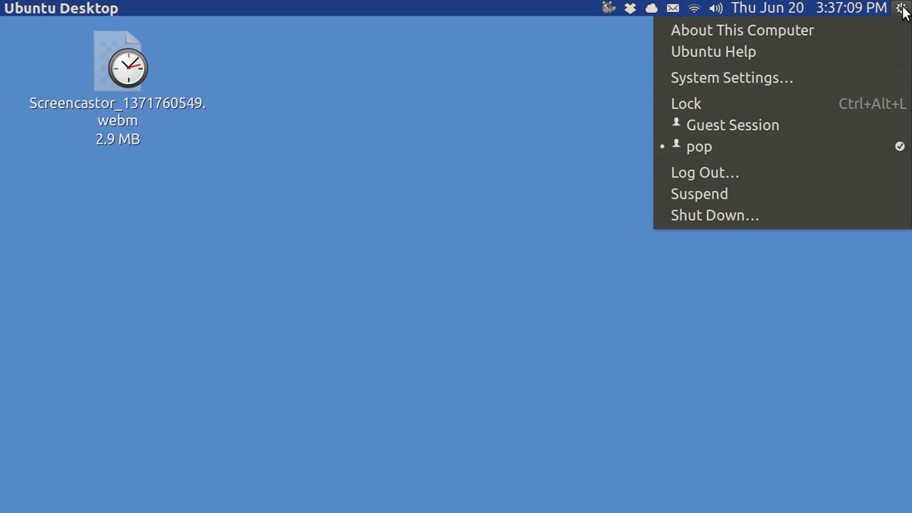
click(839, 74)
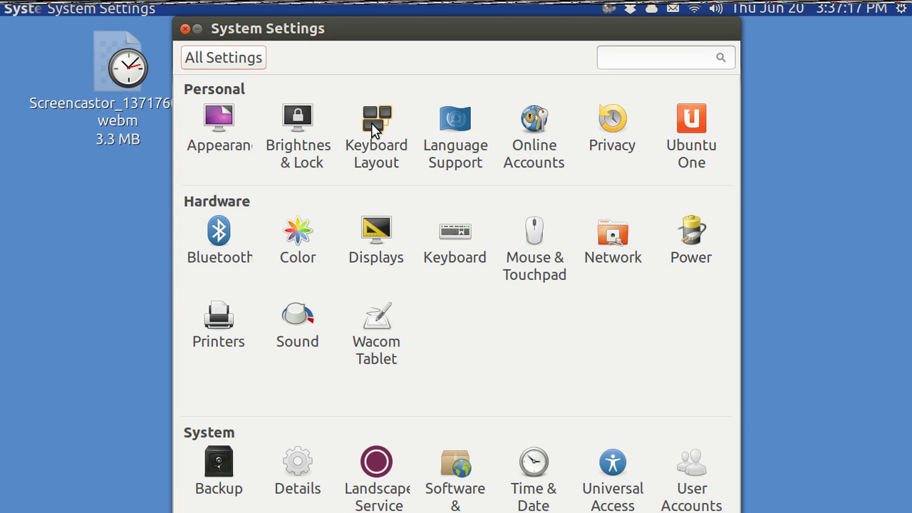
click(455, 230)
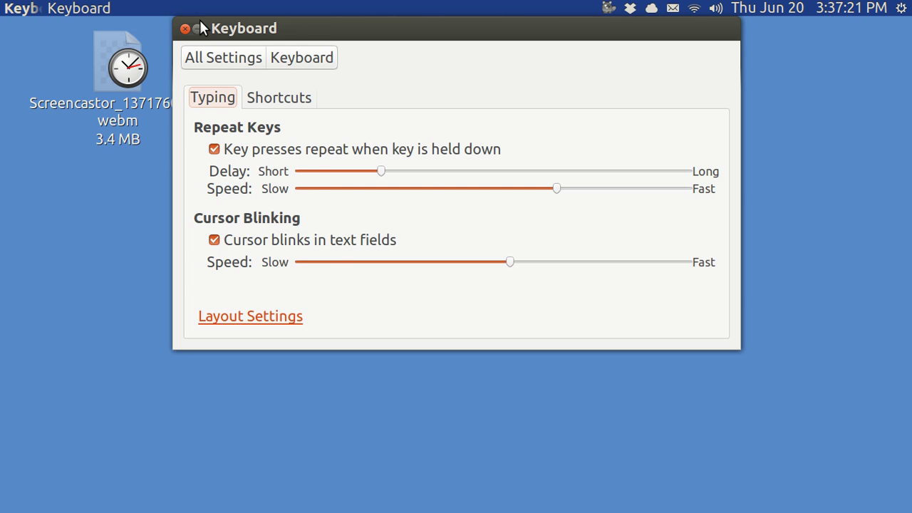
click(279, 98)
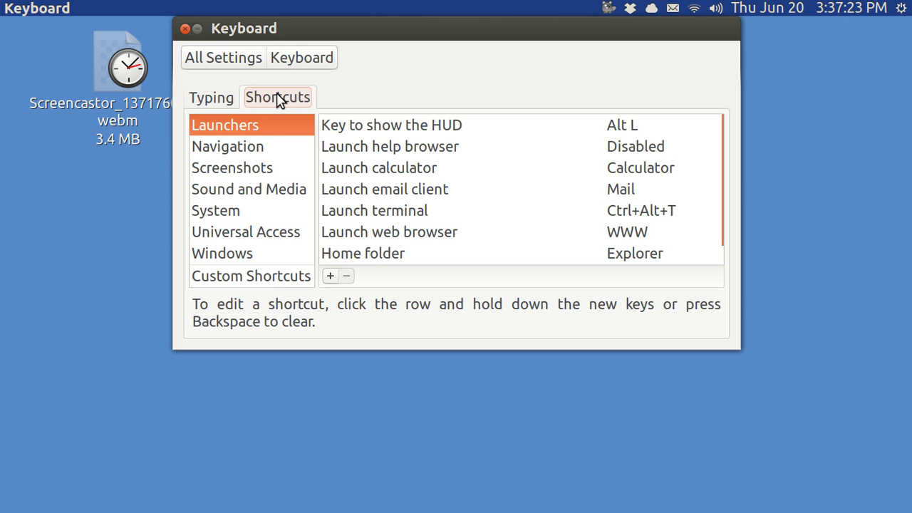
click(271, 282)
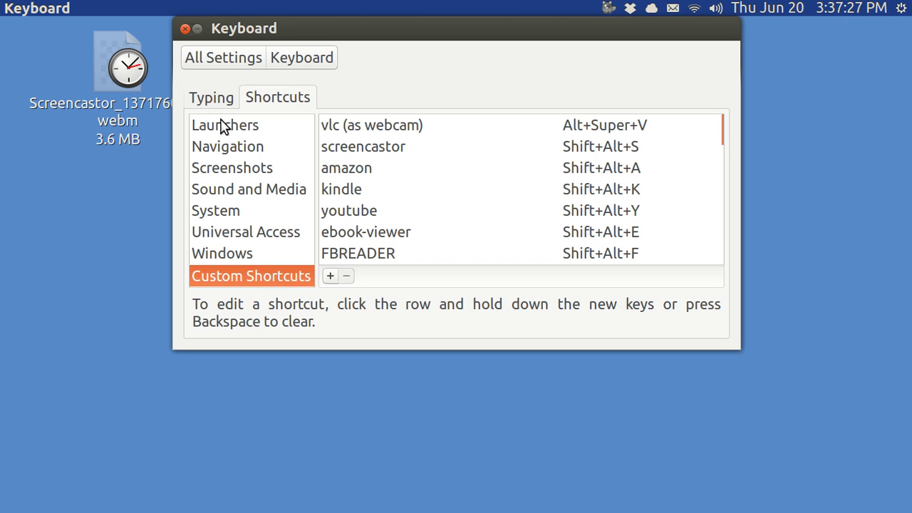
click(185, 30)
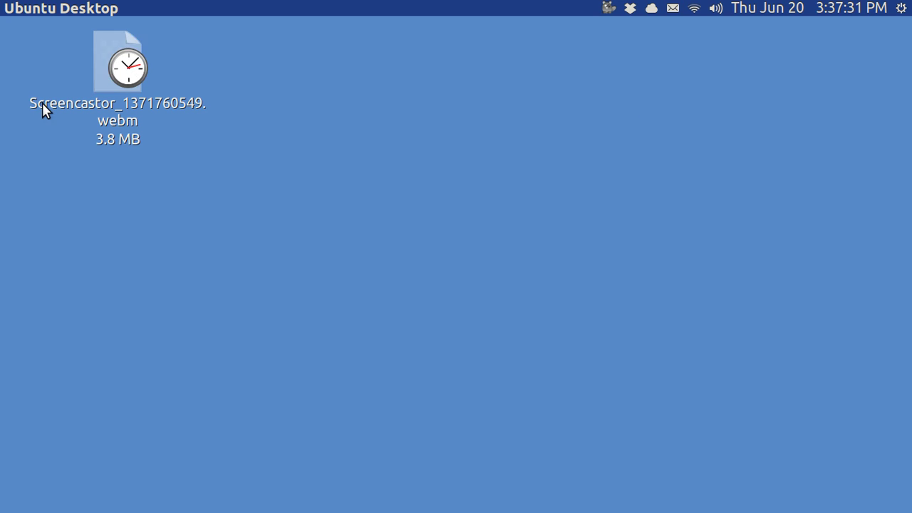
Launch Keyboard settings from a fresh Dash search for 'k'
mouse_move(3, 5)
click(17, 36)
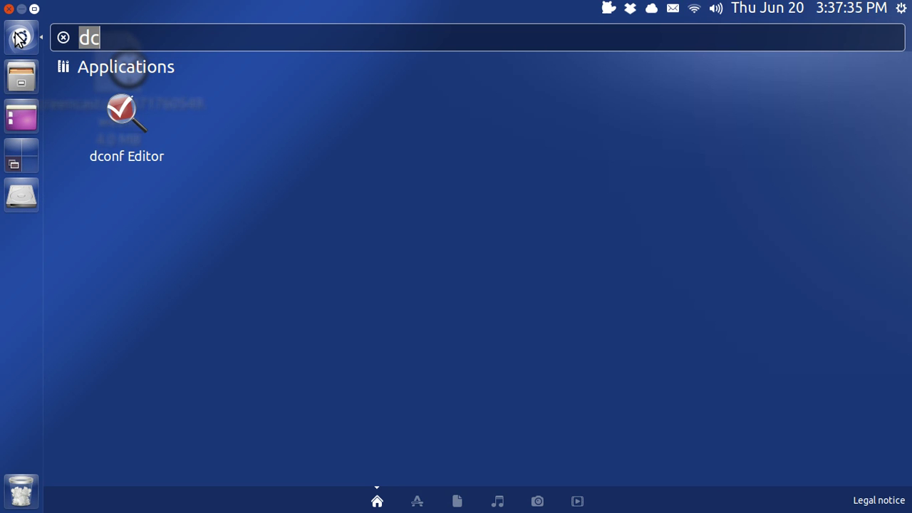
key(BackSpace)
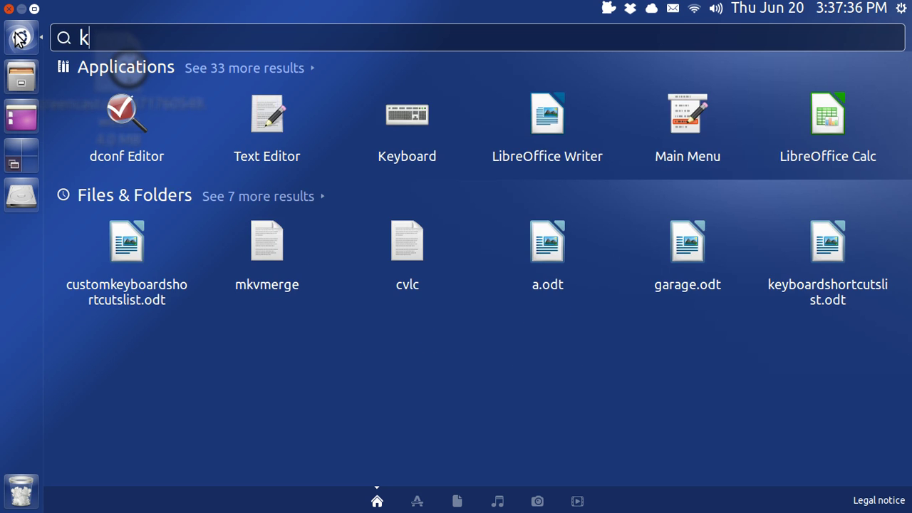
text(k)
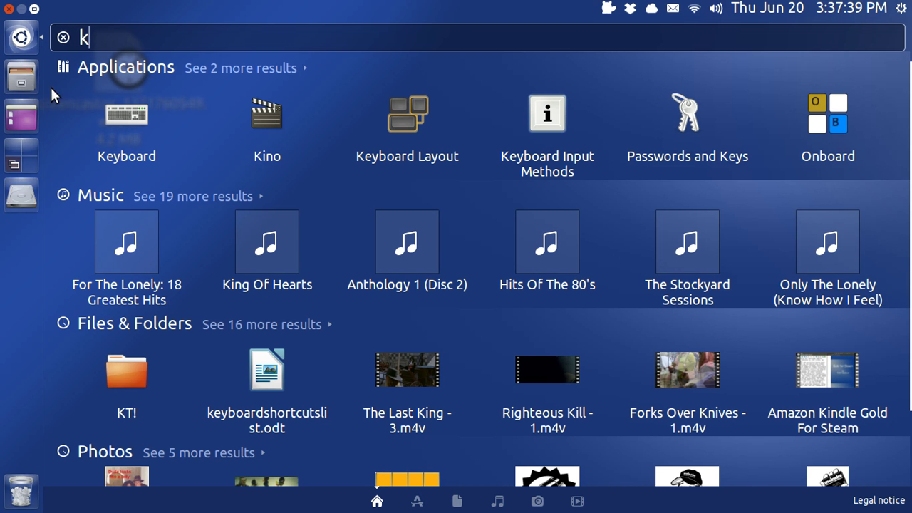
click(121, 121)
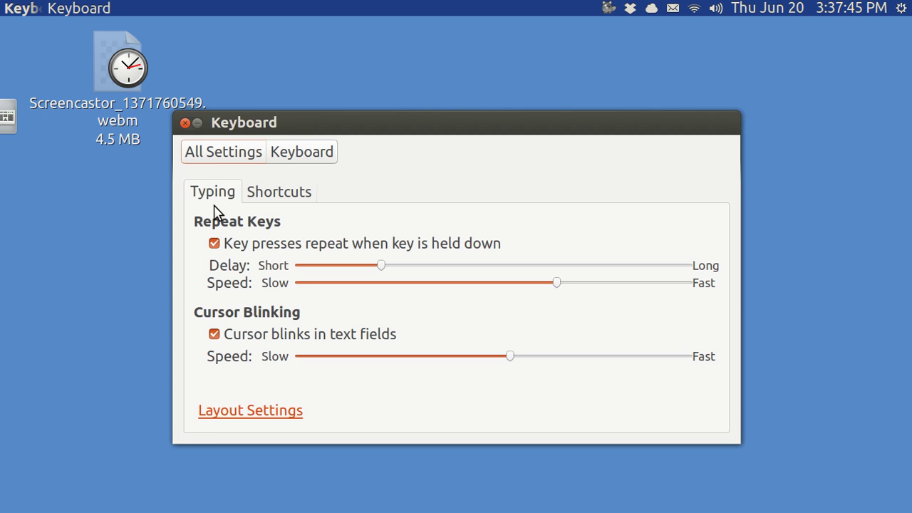
Show the Custom Shortcuts list and scroll down through its entries
click(276, 198)
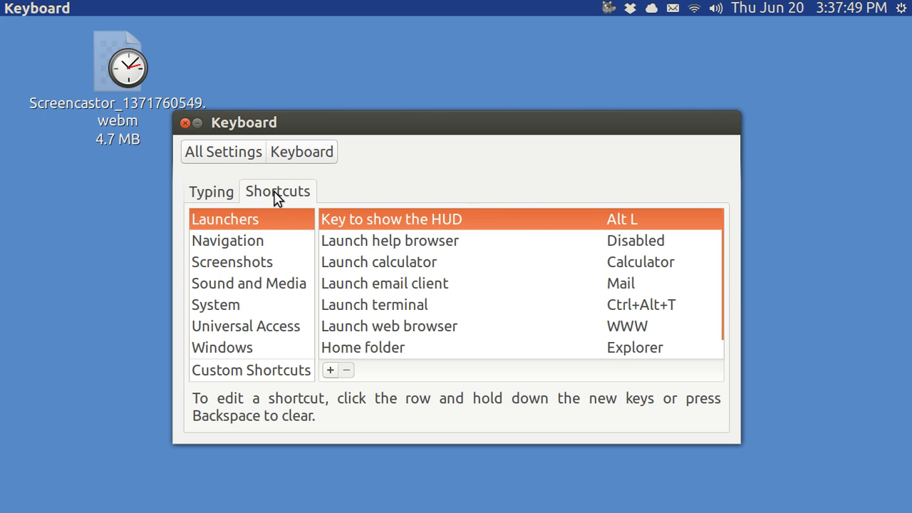
click(285, 374)
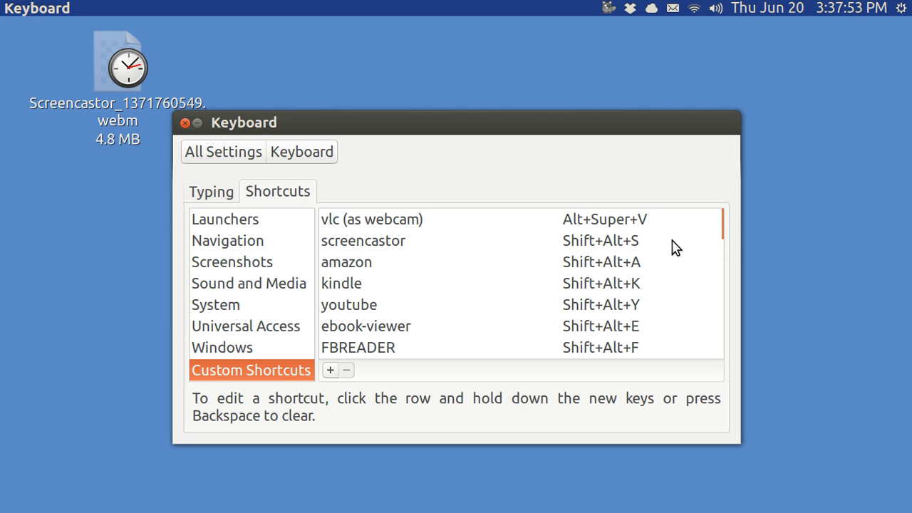
drag(730, 246, 724, 299)
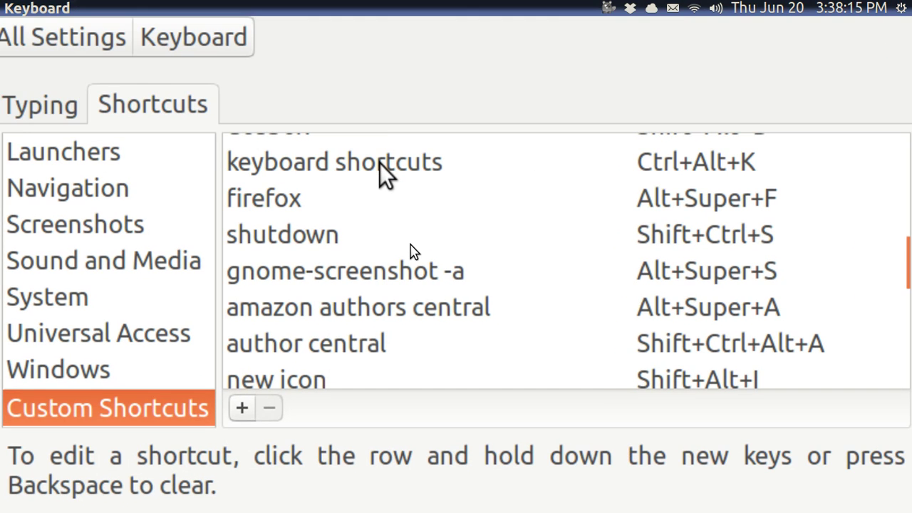
double_click(386, 180)
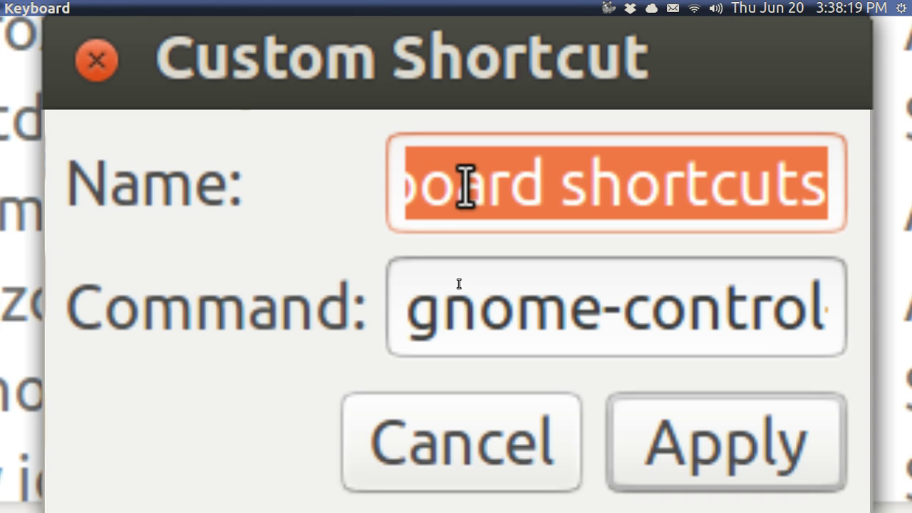
click(460, 314)
key(Right)
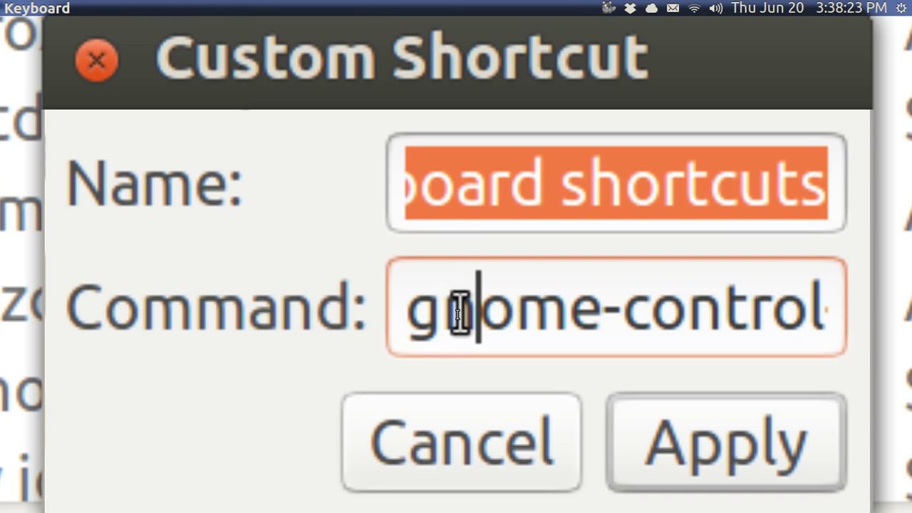
key(Right)
key(Right)
key(Right)
key(Right)
key(Right)
key(Right)
key(Right)
key(Right)
key(Right)
key(Right)
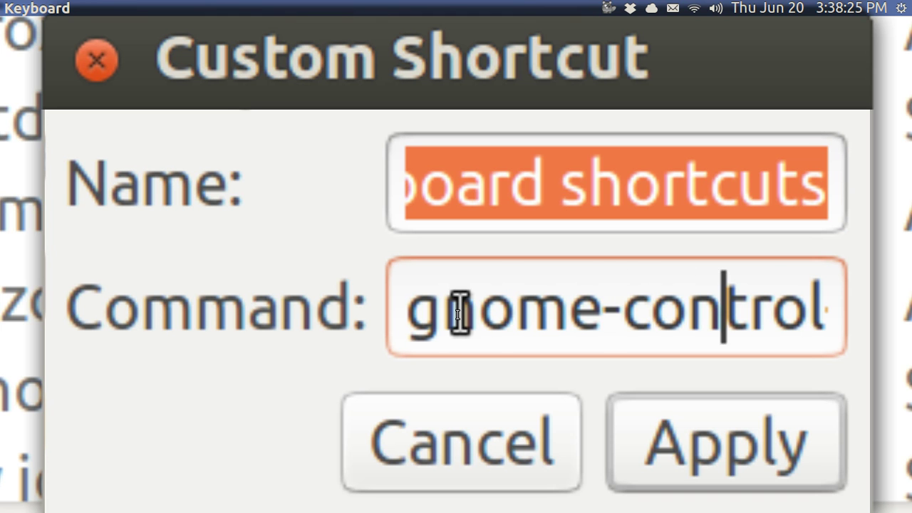
key(Right)
key(Right)
key(Right)
key(Right)
key(Right)
key(Right)
key(Right)
key(Right)
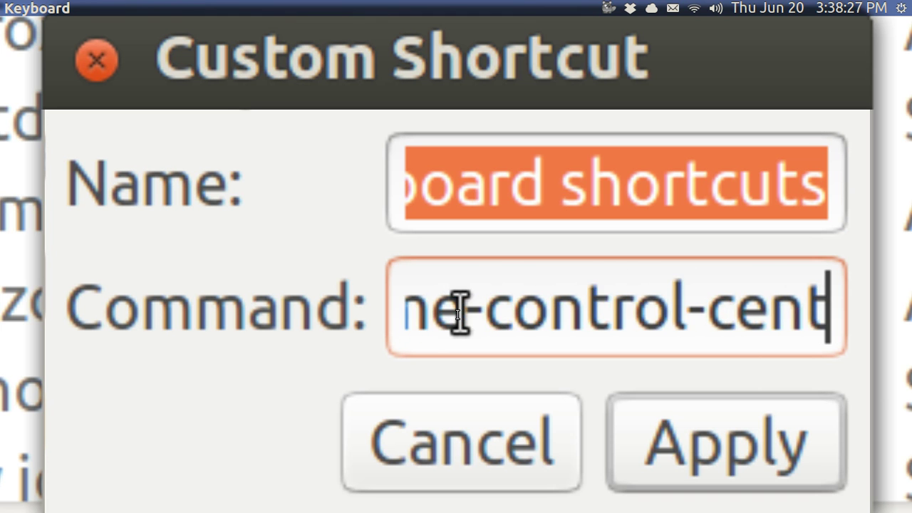
text(keyboar)
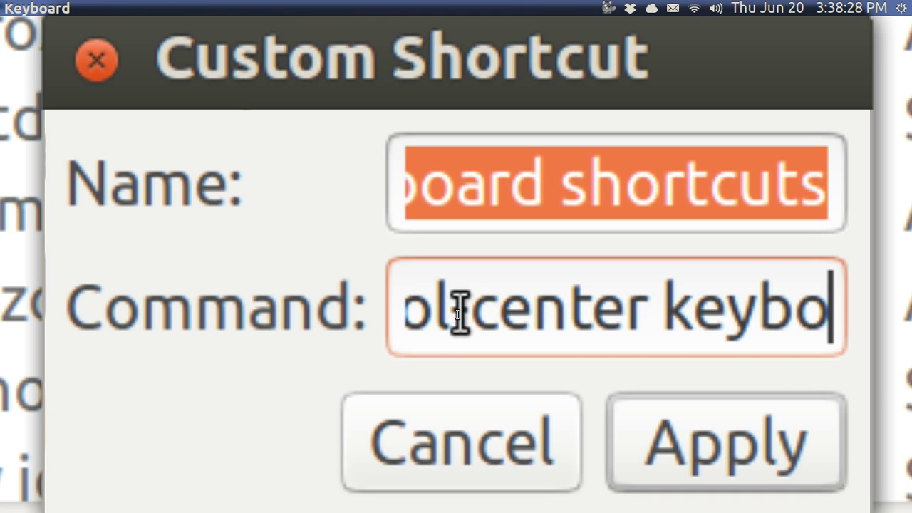
text(d)
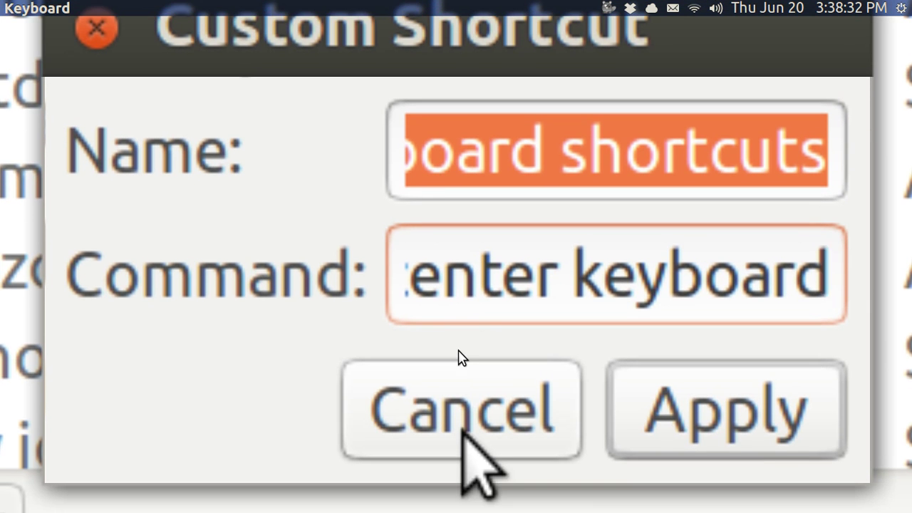
click(459, 396)
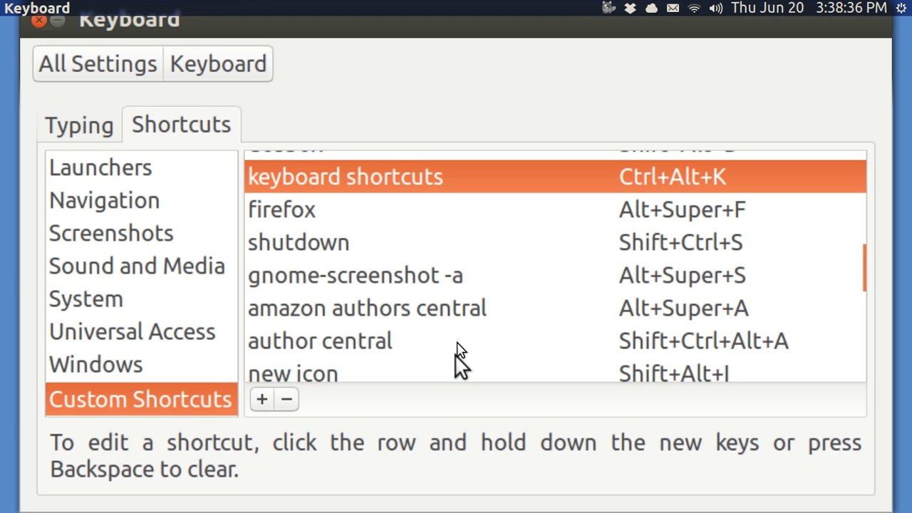
Append 'Documents/customkeyboardshortcutslist.odt' to the keyboard shortcuts list command, then cancel the edit
mouse_move(874, 281)
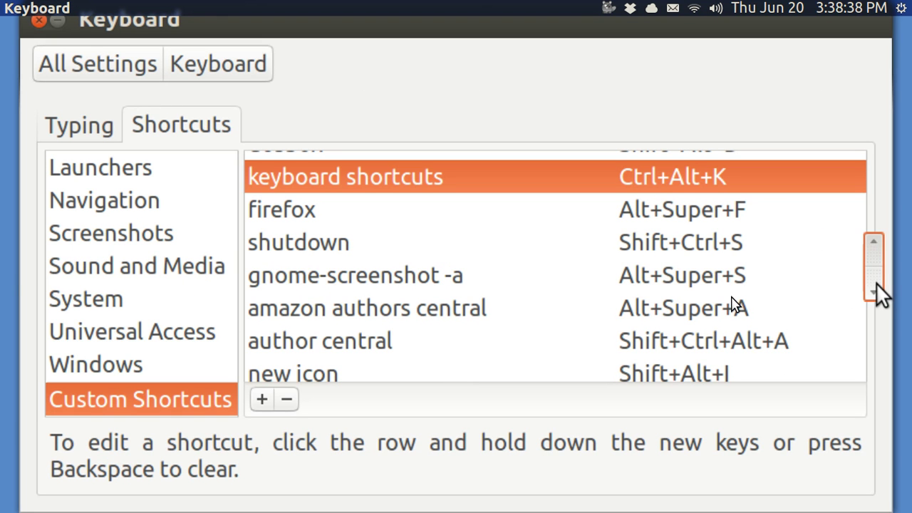
drag(875, 286, 872, 374)
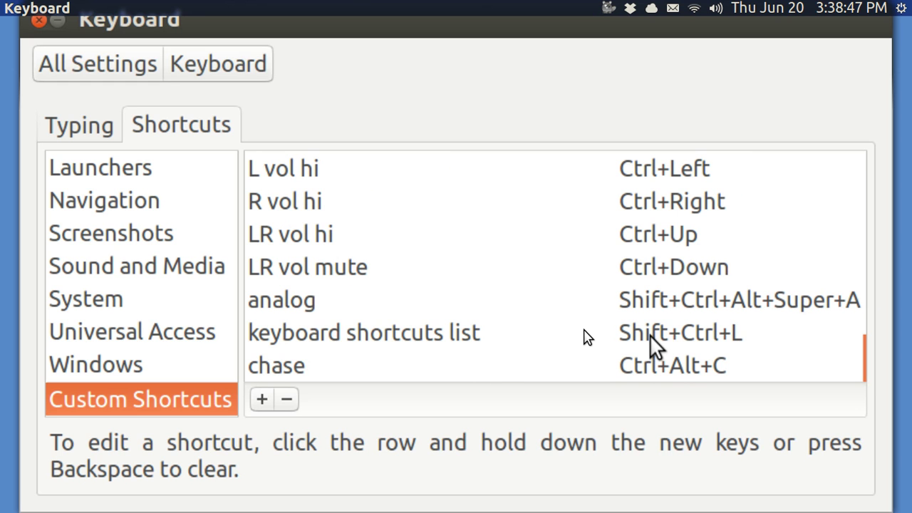
click(391, 333)
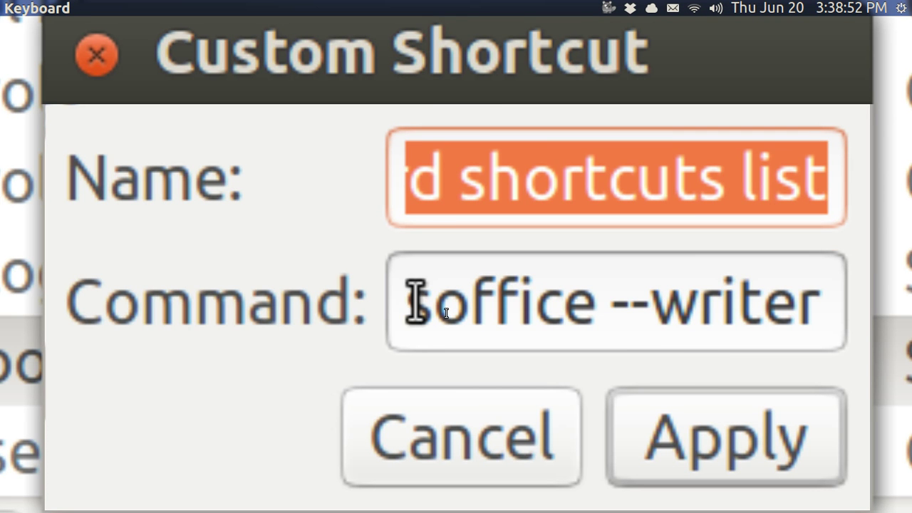
click(416, 308)
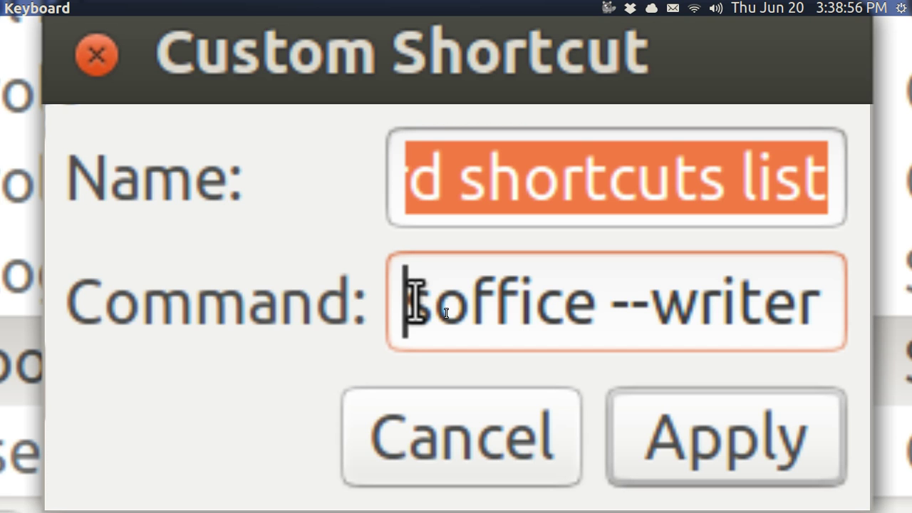
key(Right)
key(Right)
key(Right)
key(Right)
key(Right)
key(Right)
key(Right)
key(Right)
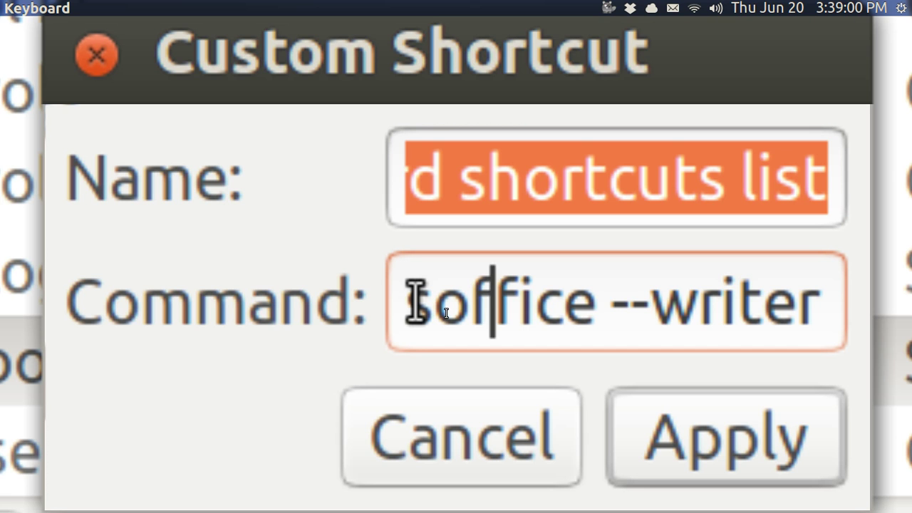
key(Right)
key(Right)
key(Right)
key(Right)
key(Right)
key(Right)
key(Right)
key(Right)
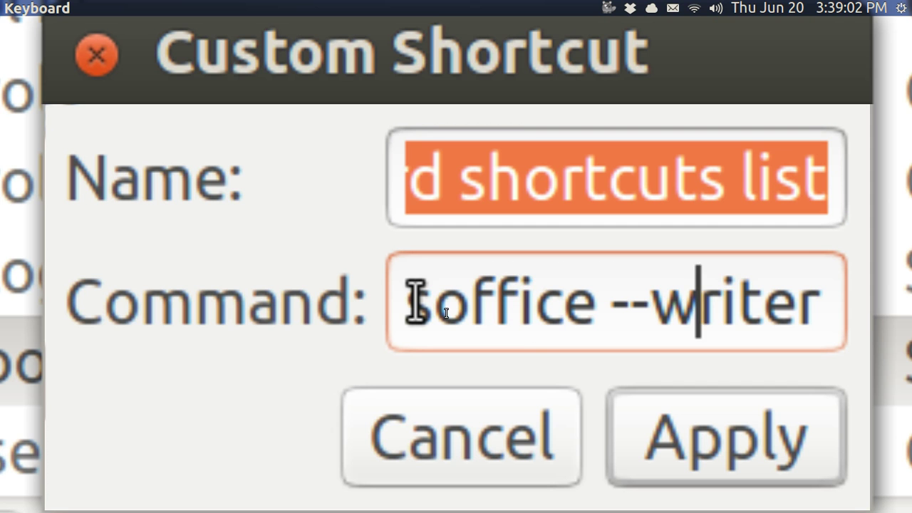
text(Documen)
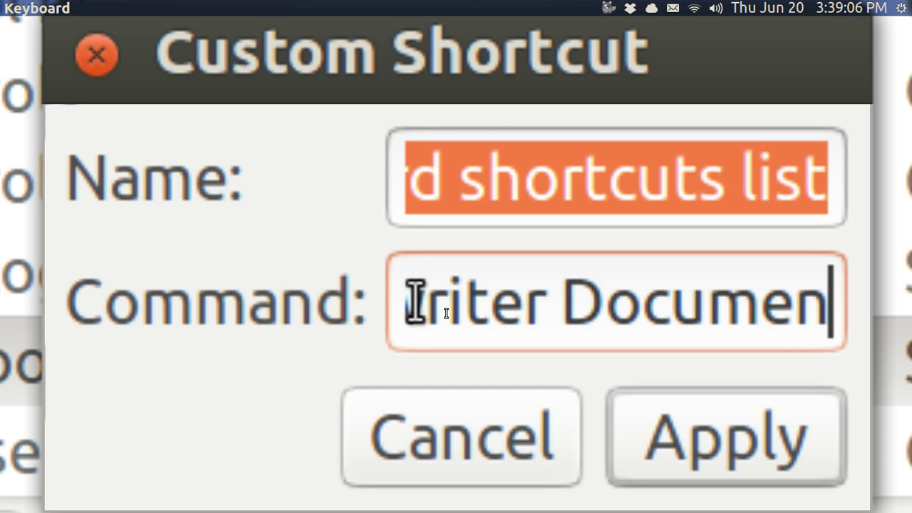
text(ts/custo)
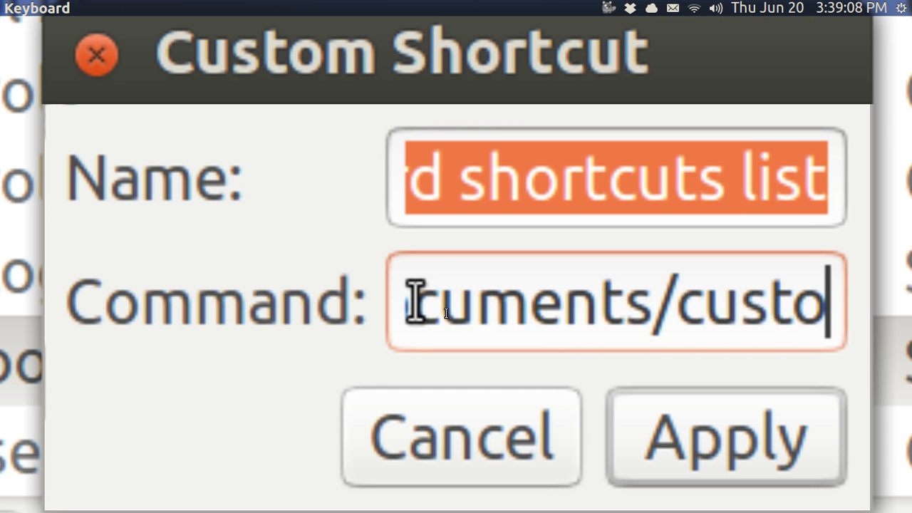
text(keyboards)
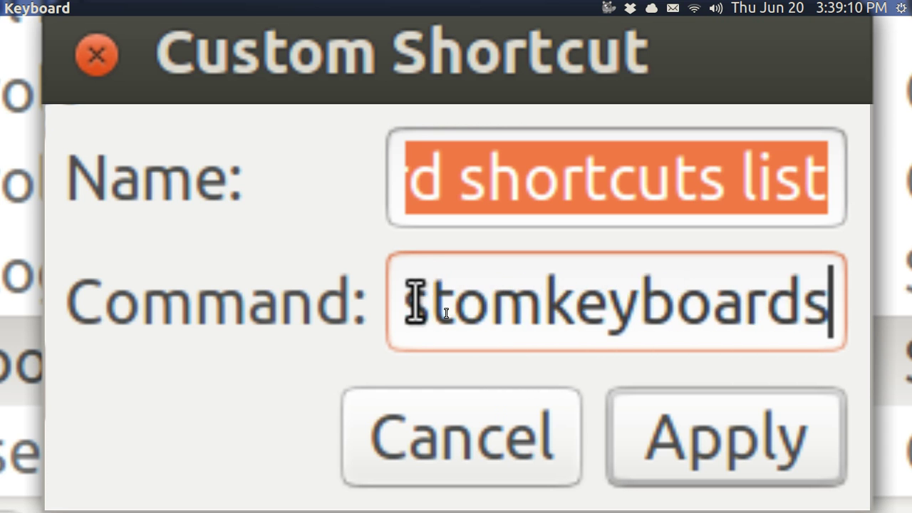
text(hortcut)
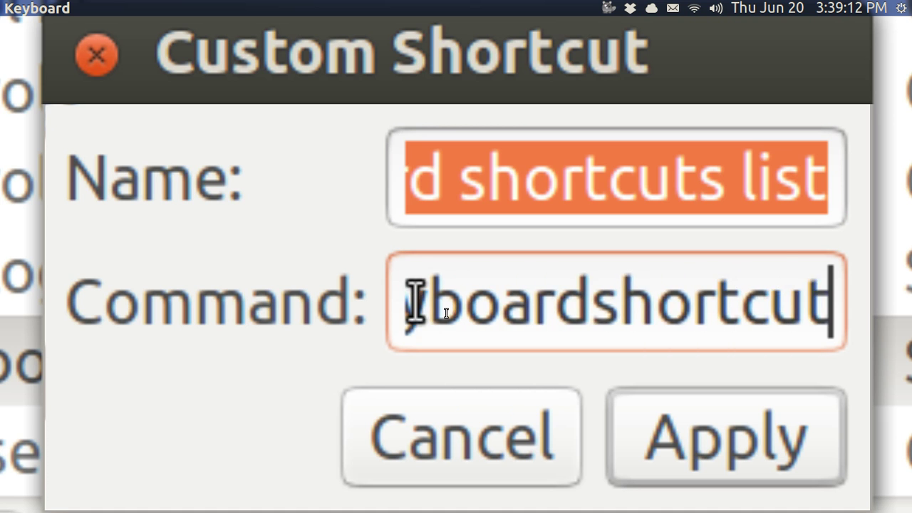
text(slist.od)
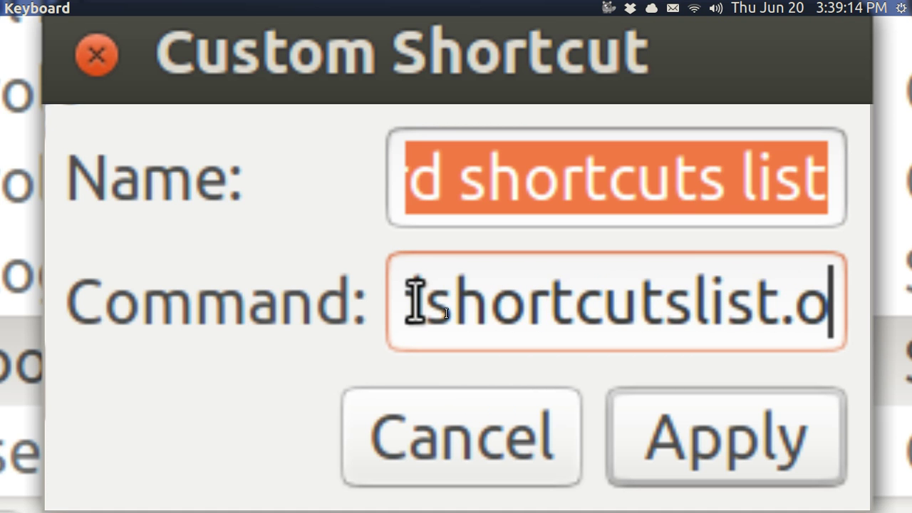
text(t)
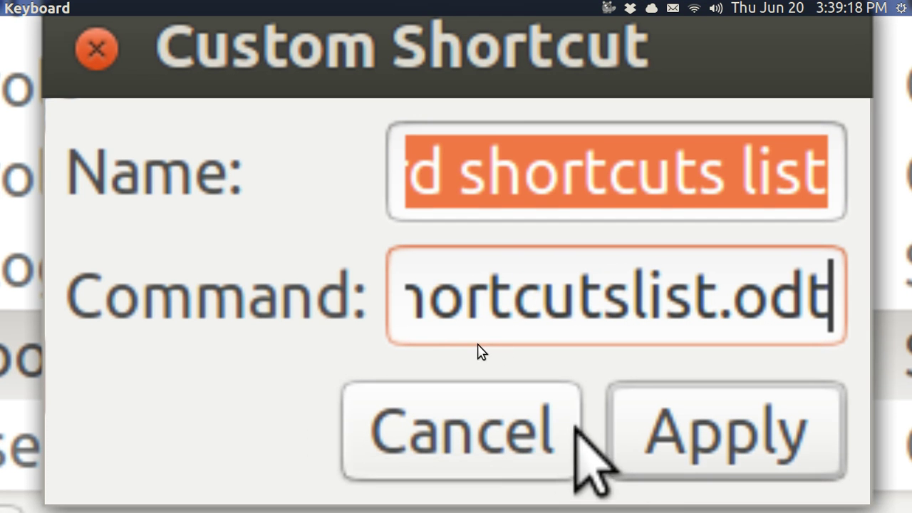
click(483, 422)
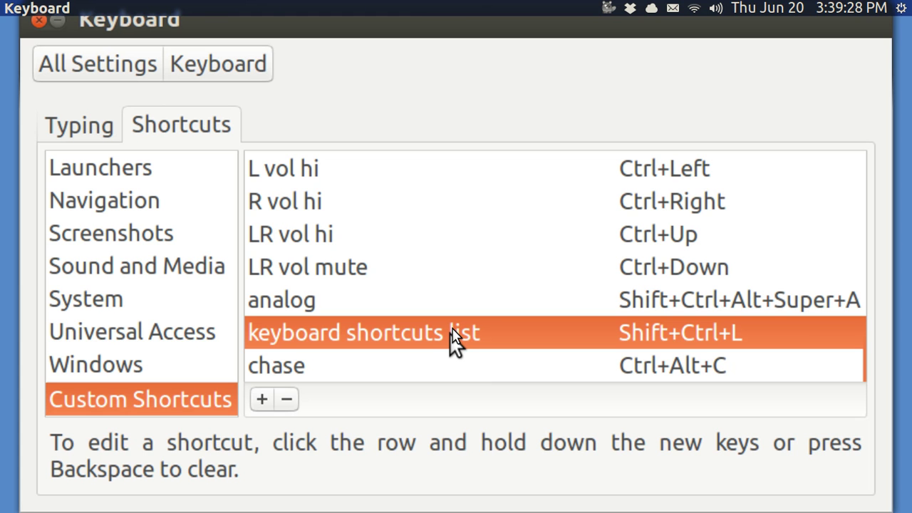
Open customkeyboardshortcutslist.odt in Writer with the Shift+Ctrl+L shortcut
key(shift+ctrl+l)
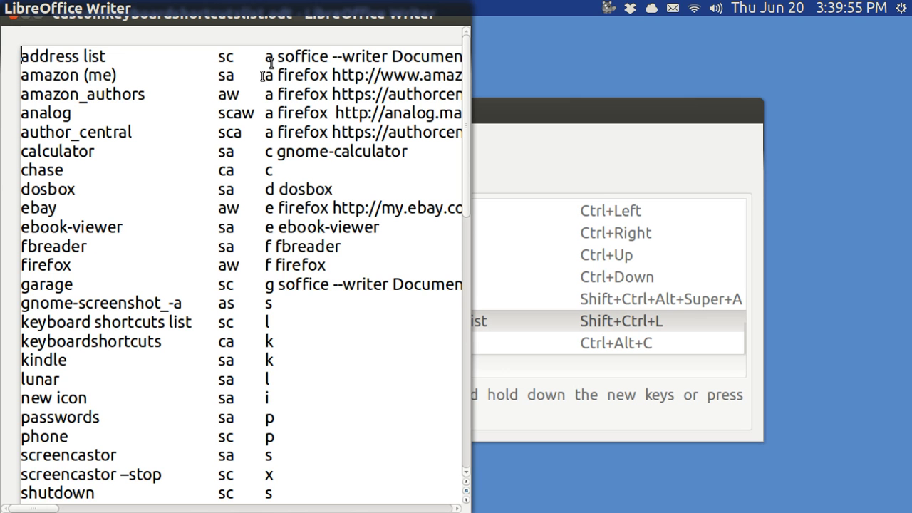
Shrink the Writer window, step through the shortcut entries, then close the document
key(ctrl+alt+KP_7)
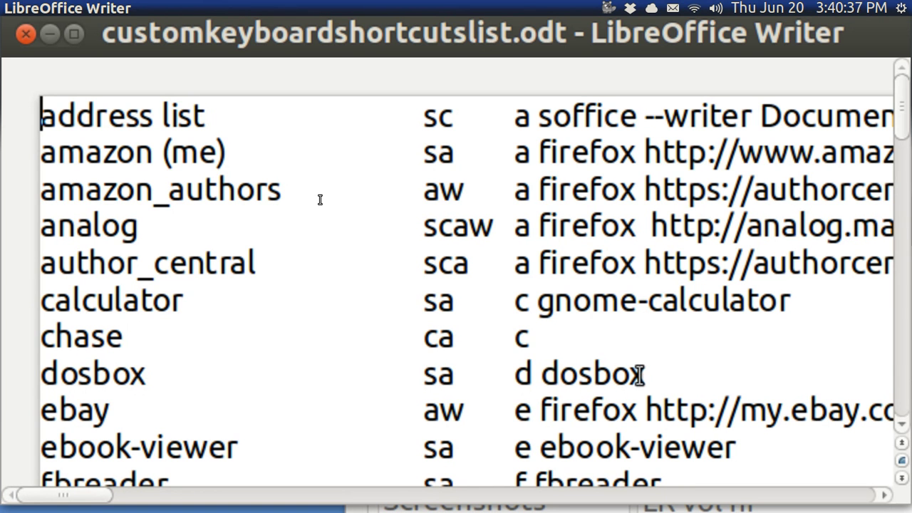
key(Down)
key(Down)
key(Down)
key(Down)
key(Down)
key(Down)
key(Down)
key(Down)
key(Down)
key(Down)
key(Down)
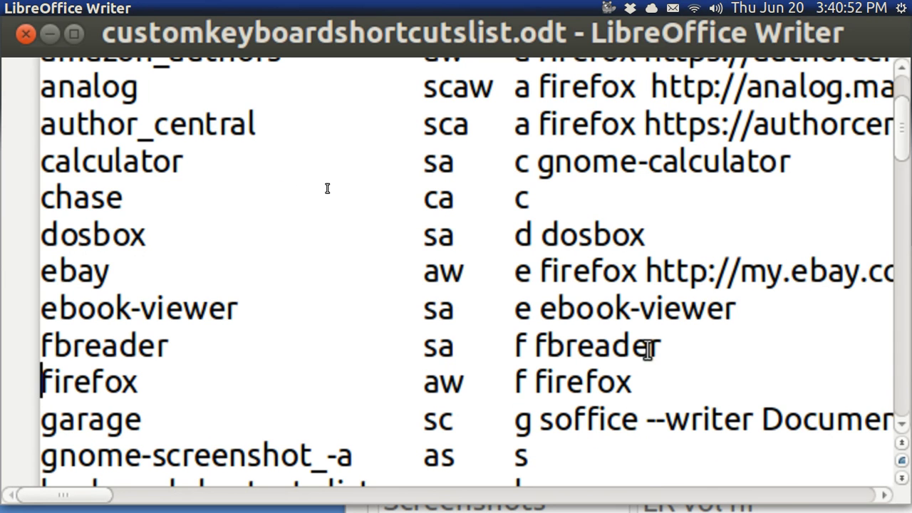
key(Down)
key(Down)
key(Down)
key(Down)
key(Down)
key(Down)
key(Down)
key(Down)
key(Down)
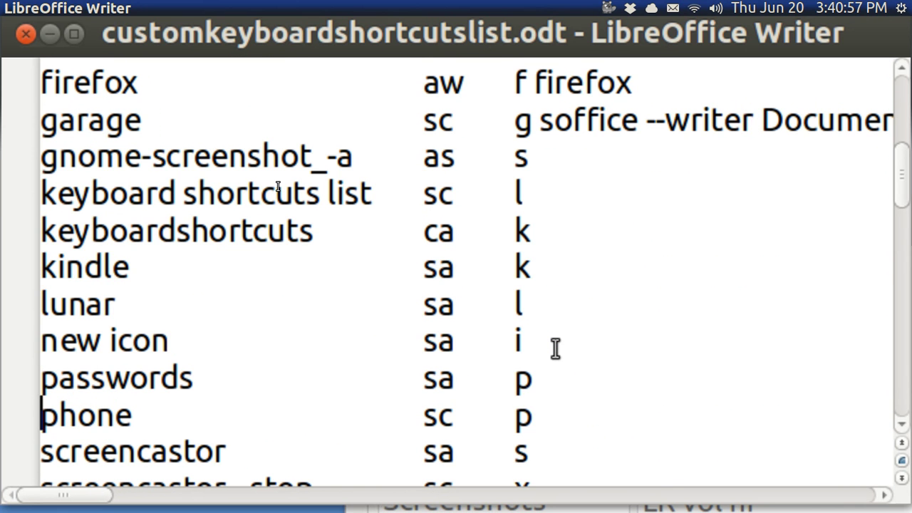
key(Up)
key(Up)
key(Up)
key(Up)
key(Up)
key(Up)
key(Up)
key(Up)
key(Up)
key(Up)
key(Up)
key(Up)
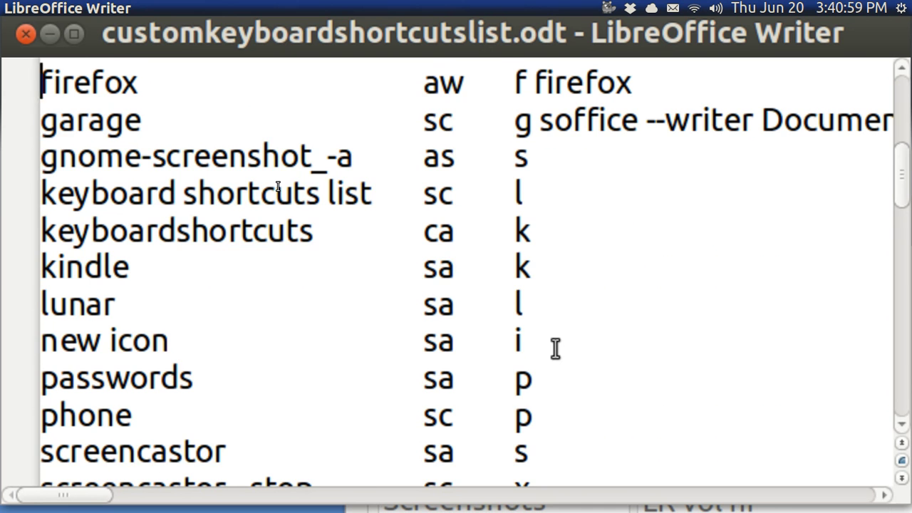
key(Up)
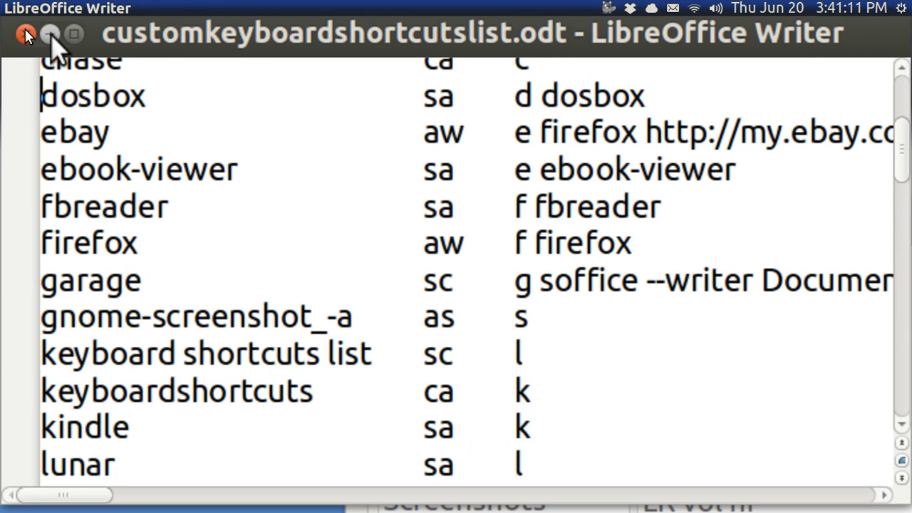
click(15, 33)
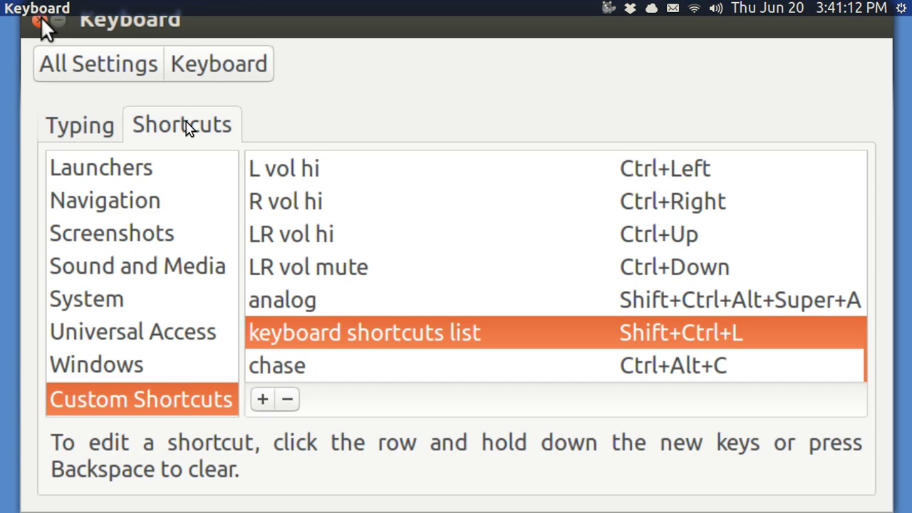
Close Keyboard settings and launch dconf Editor from a Dash search for 'd'
click(41, 20)
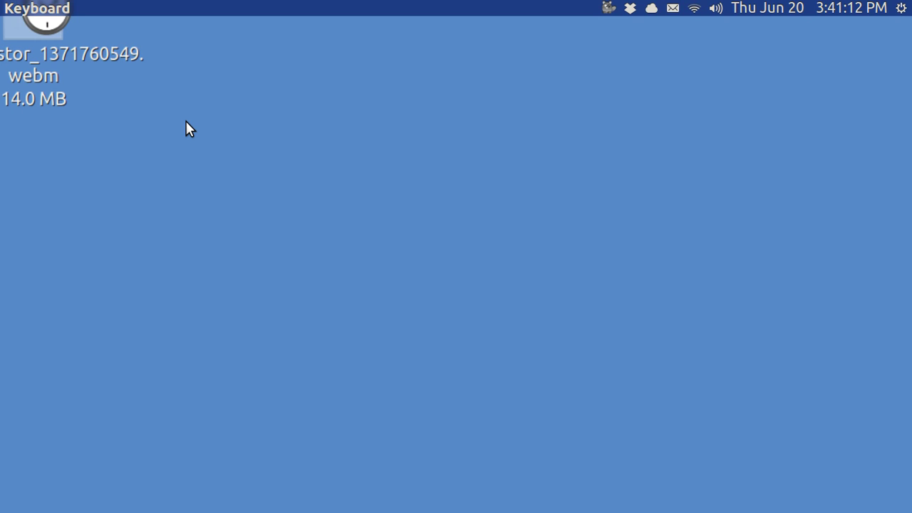
mouse_move(1, 35)
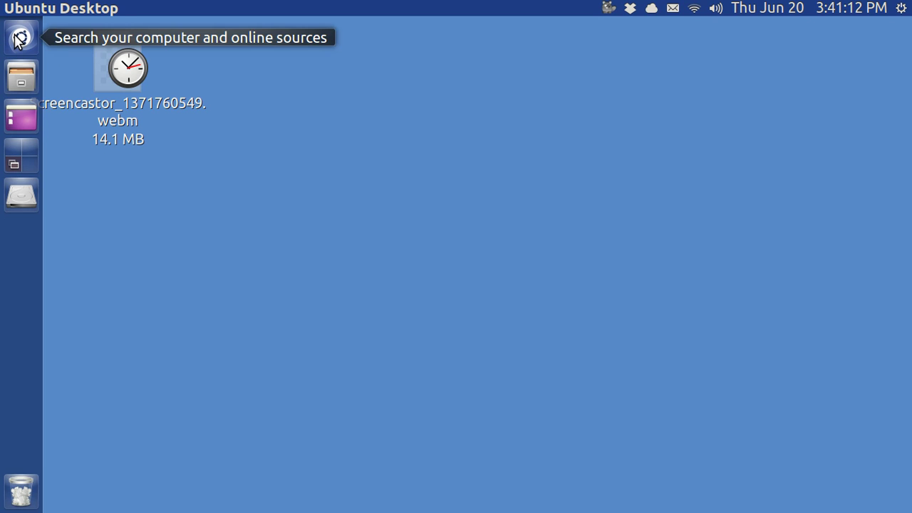
click(20, 39)
click(20, 39)
click(20, 39)
text(d)
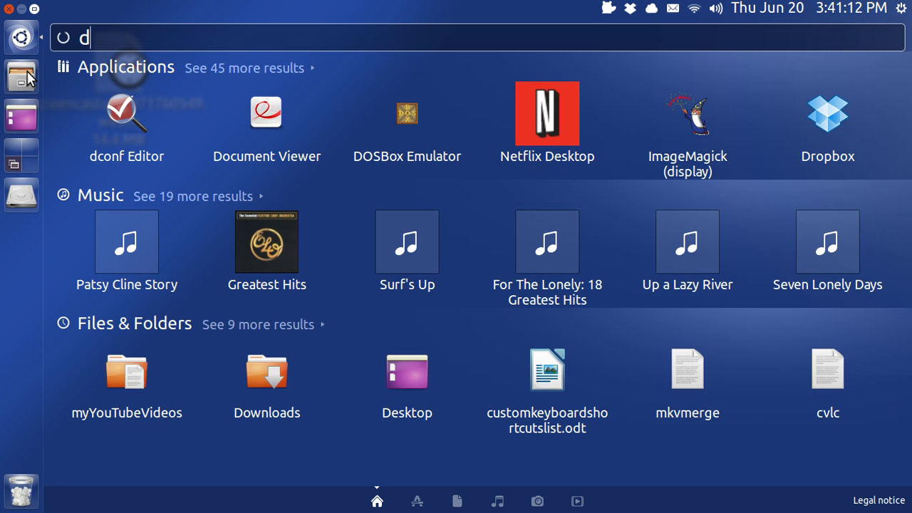
click(119, 118)
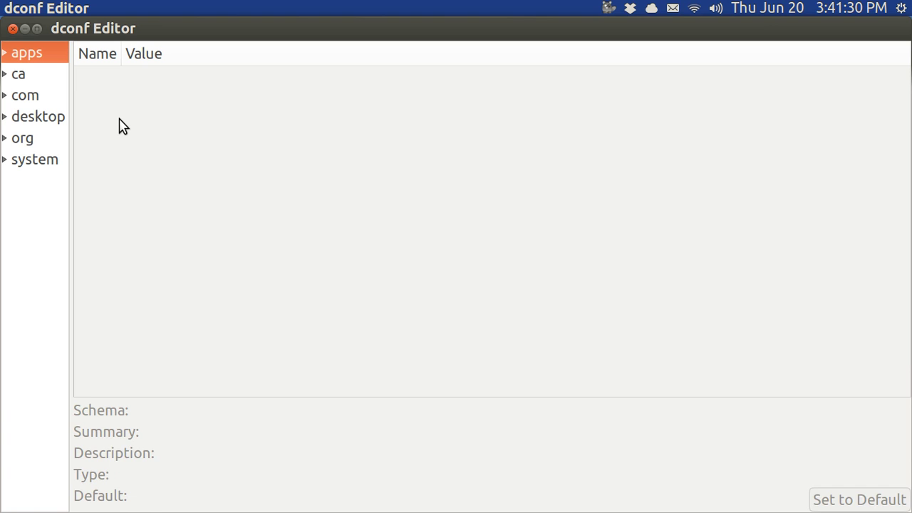
Search dconf Editor for 'custom-keybindings' to locate the media-keys setting
key(ctrl+f)
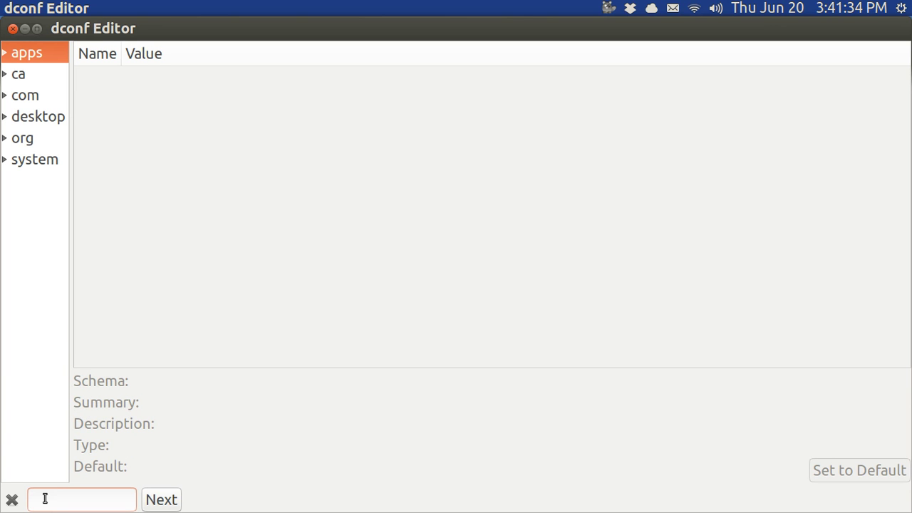
text(custom)
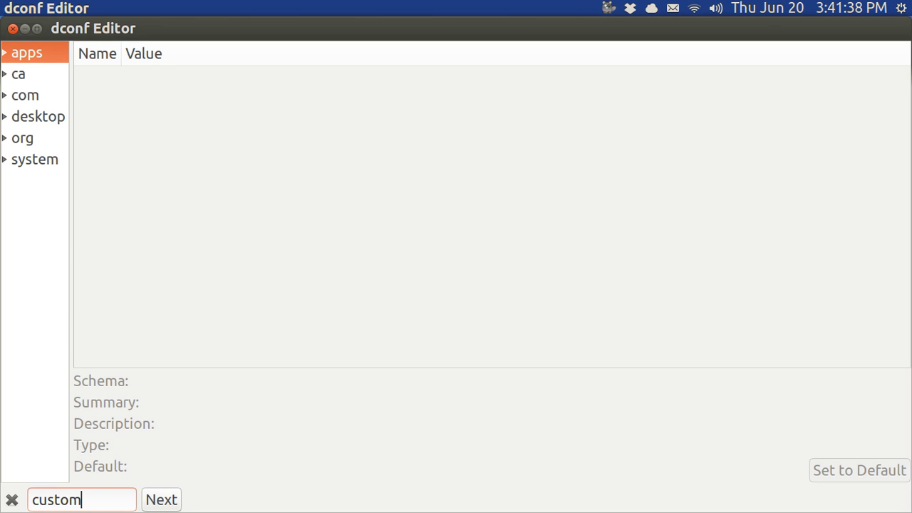
text(-keybindings)
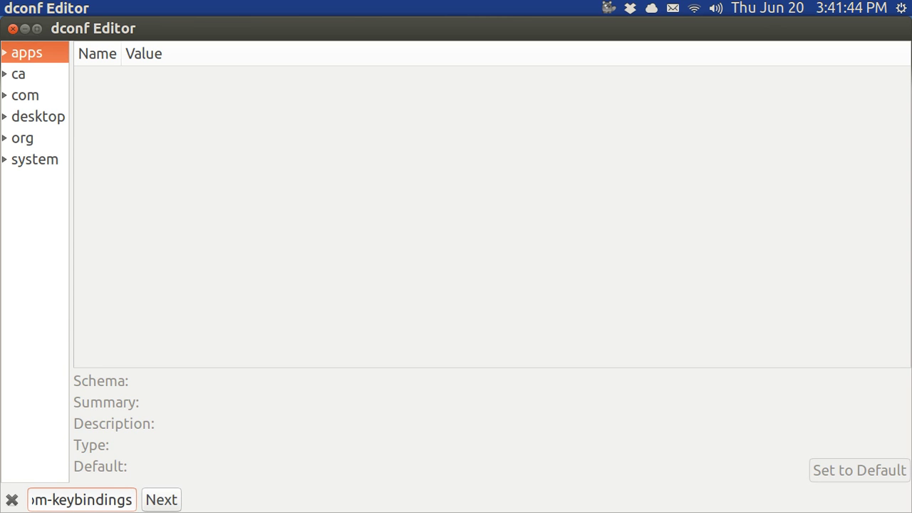
click(160, 499)
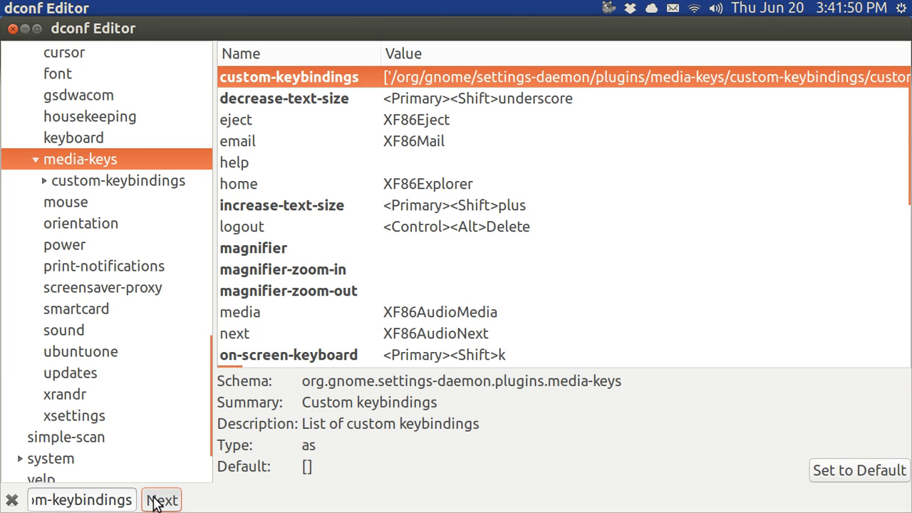
Inspect the custom0, custom1, custom10 and custom13 keybindings, then close dconf Editor
click(160, 499)
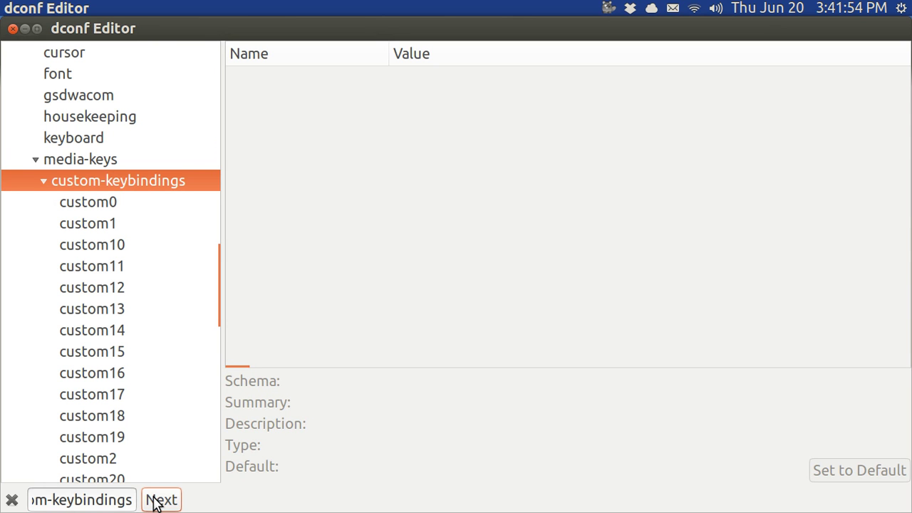
click(107, 207)
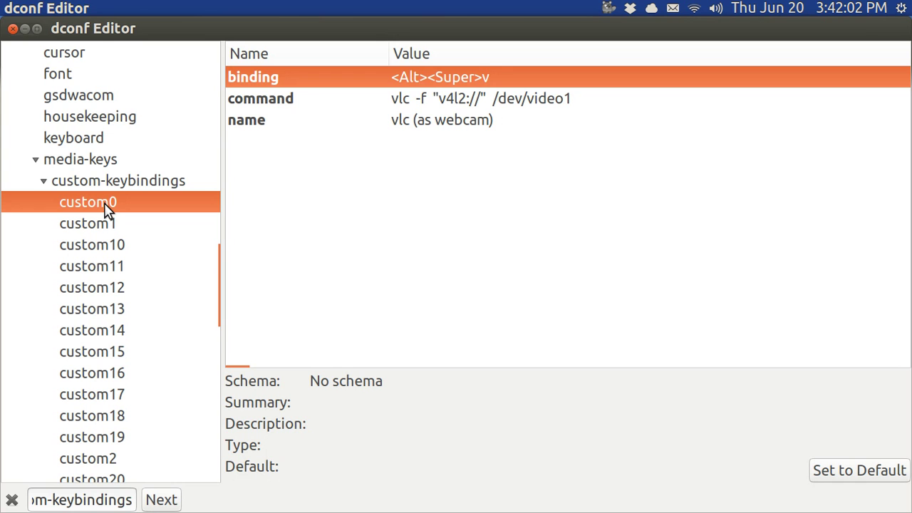
click(107, 225)
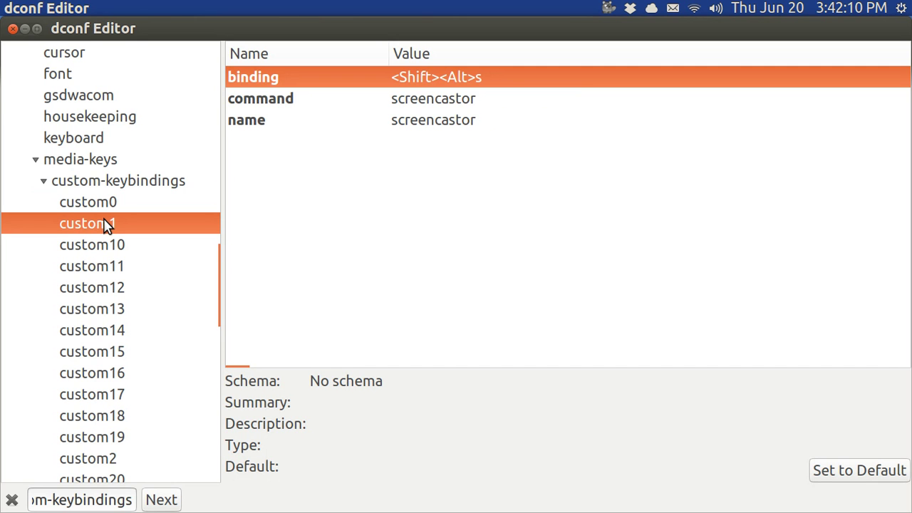
click(107, 247)
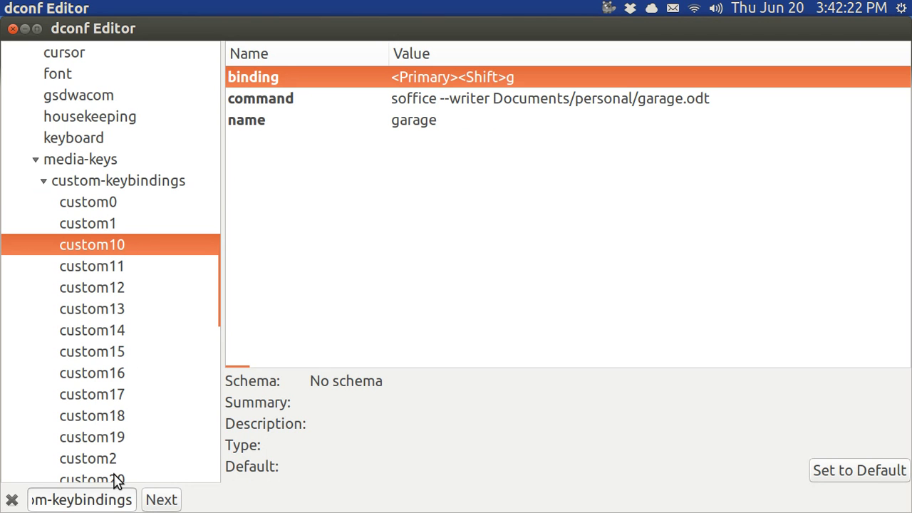
click(109, 313)
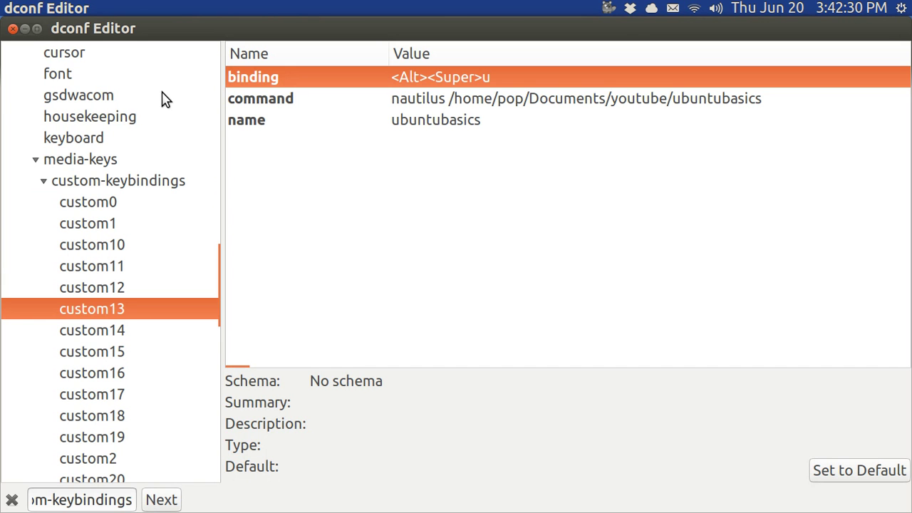
click(13, 29)
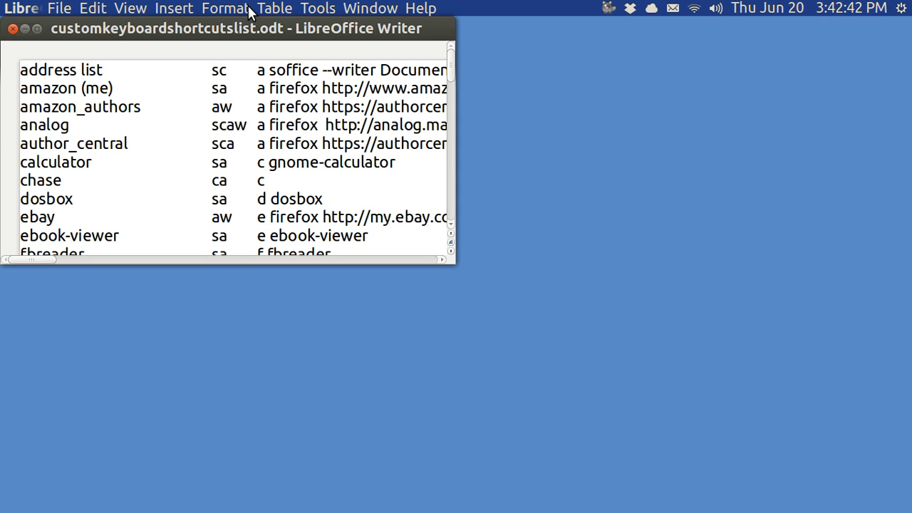
Check the Tools menu, find Sort greyed out, and dismiss the menu
click(316, 8)
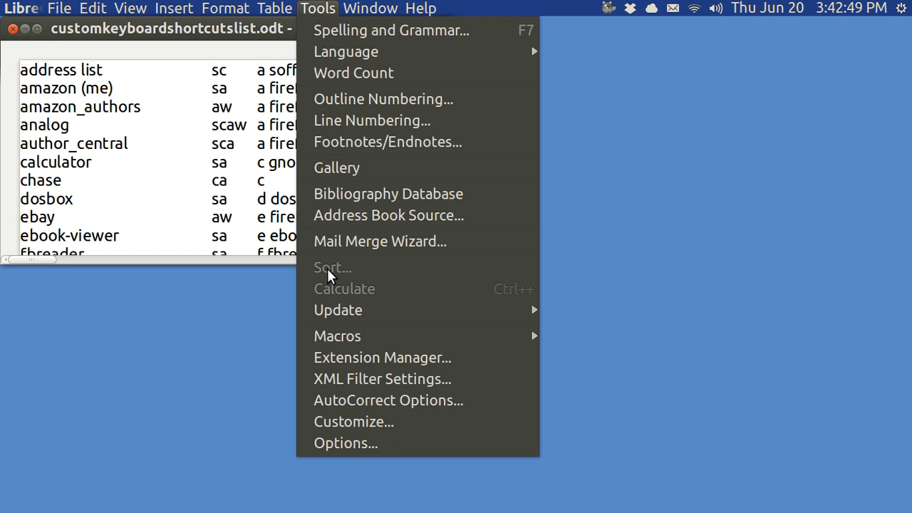
key(alt)
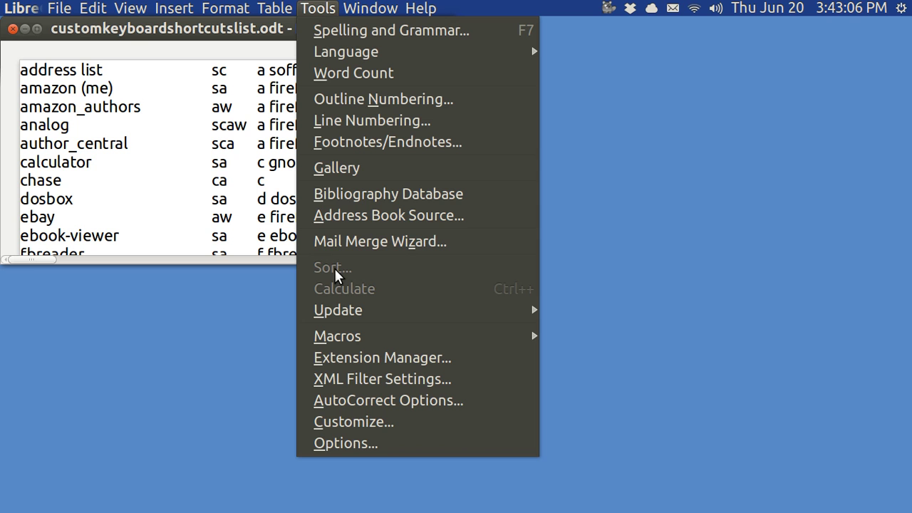
click(228, 180)
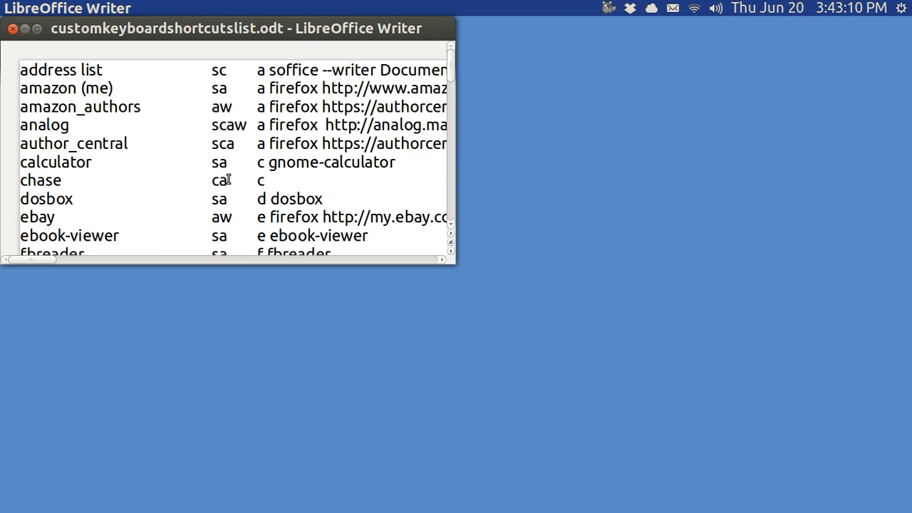
Select the whole shortcuts table and sort it via Tools > Sort with Key 1 on column 3
key(ctrl+a)
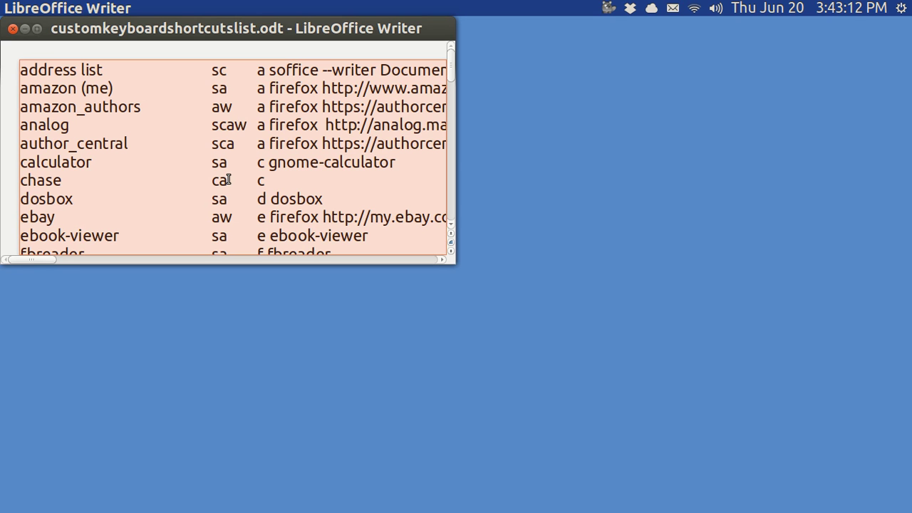
mouse_move(271, 8)
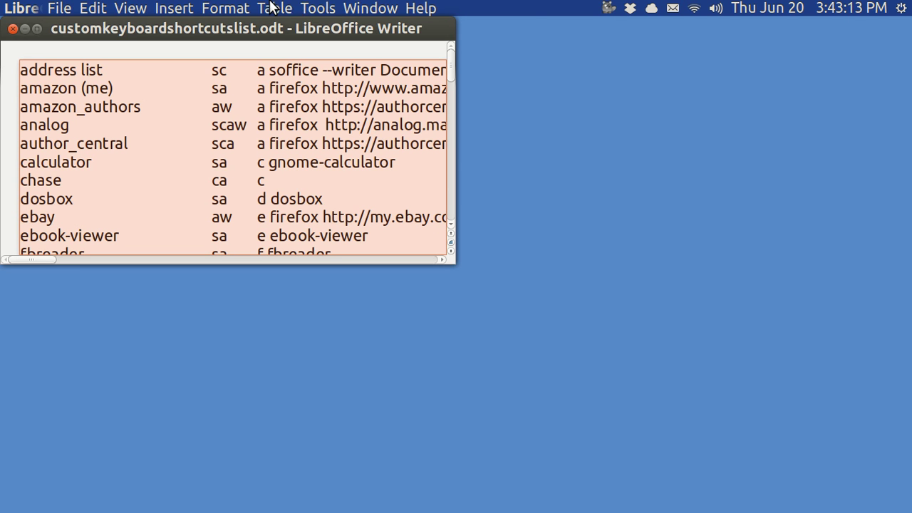
click(314, 10)
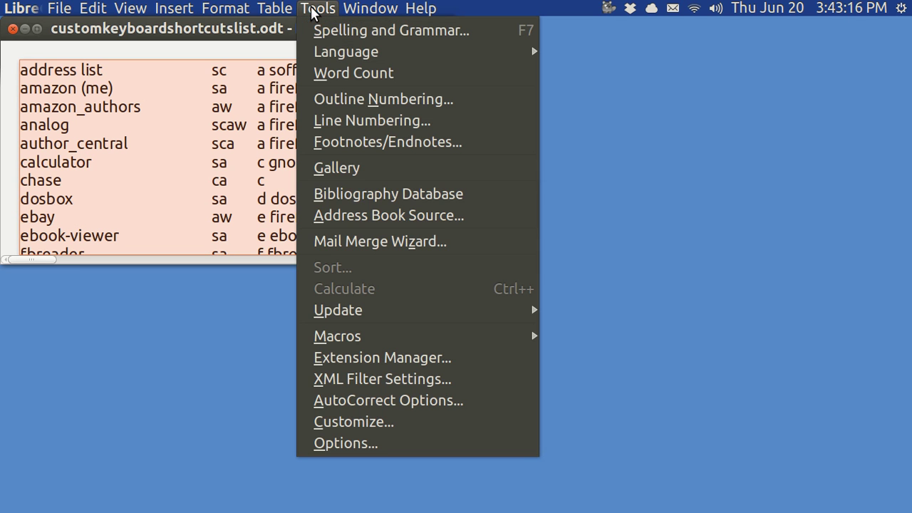
click(333, 271)
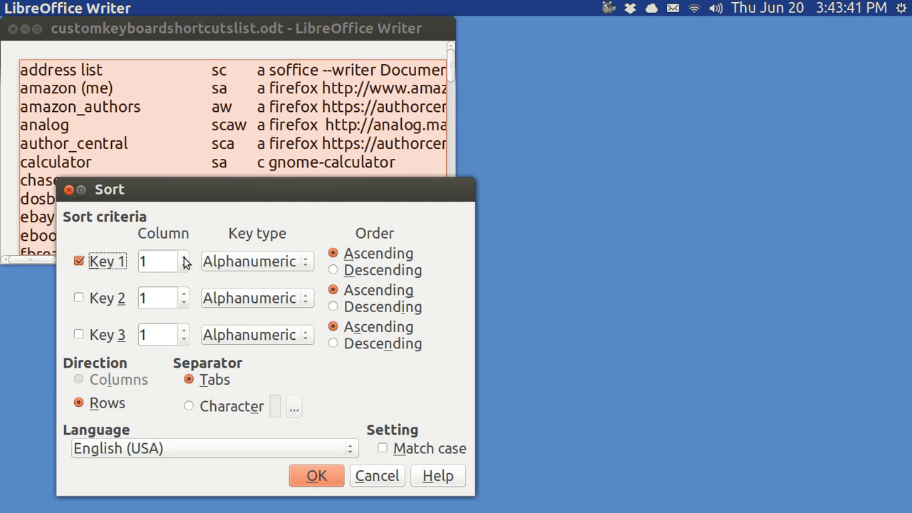
click(184, 258)
click(184, 257)
key(Return)
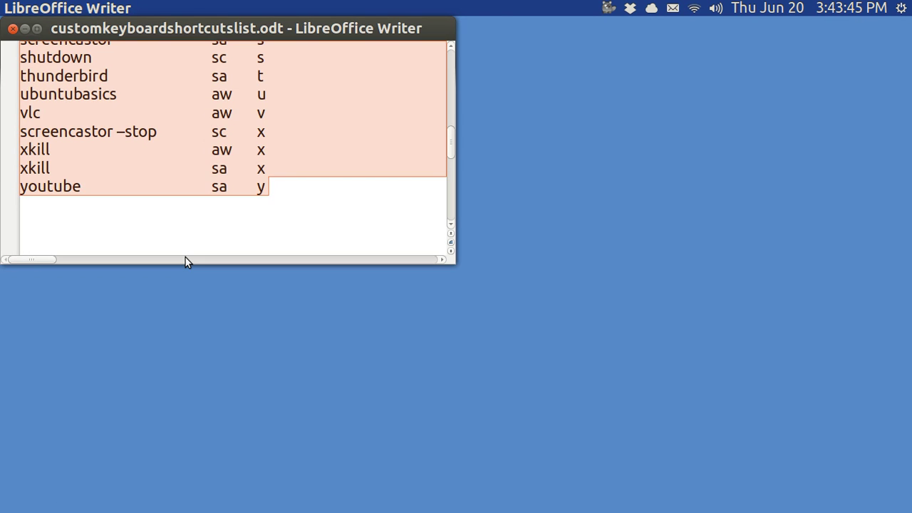
click(185, 260)
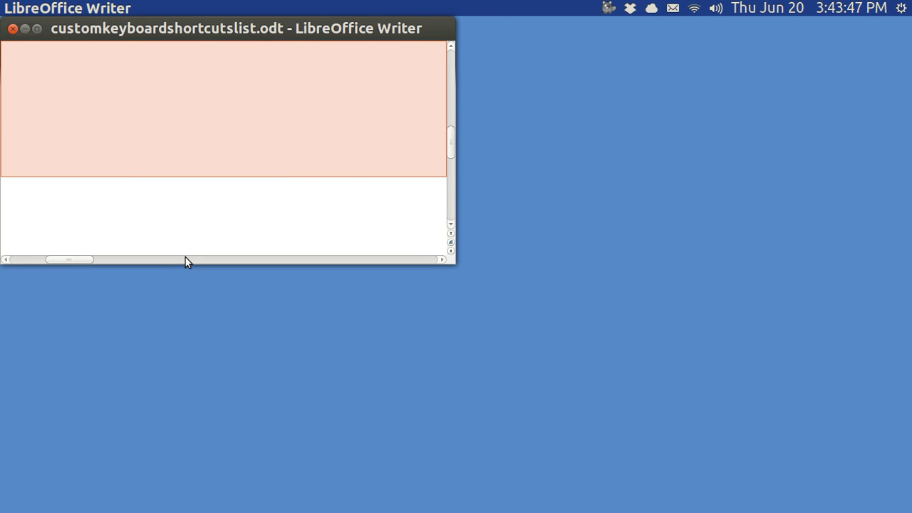
Step through the sorted shortcut rows with the arrow keys, up to author_central
key(Up)
key(Up)
key(Up)
key(Up)
key(Up)
key(Up)
key(Up)
key(Up)
key(Up)
key(Up)
key(Up)
key(Up)
key(Up)
key(Up)
key(Up)
key(Up)
key(Up)
key(Up)
key(Up)
key(Up)
key(Up)
key(Up)
key(Up)
key(Up)
key(Up)
key(Up)
key(Up)
key(Up)
key(Up)
key(Up)
key(Up)
key(Up)
key(Up)
key(Up)
key(Up)
key(Down)
key(Down)
key(Down)
key(Down)
key(Down)
key(Down)
key(Down)
key(Down)
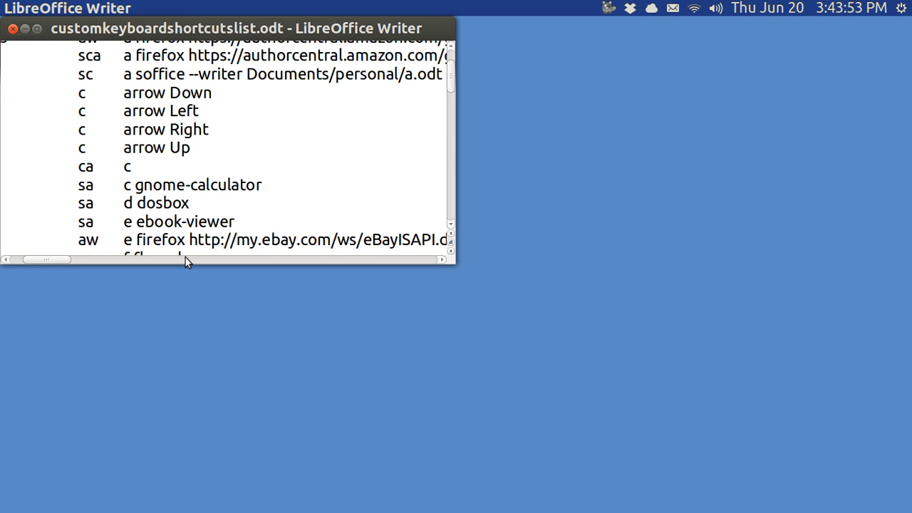
key(Left)
key(Left)
key(Left)
key(Left)
key(Left)
key(Up)
key(Right)
key(Right)
key(Right)
key(Up)
key(Up)
key(Up)
key(Up)
key(Up)
key(Up)
key(Up)
key(Up)
key(Up)
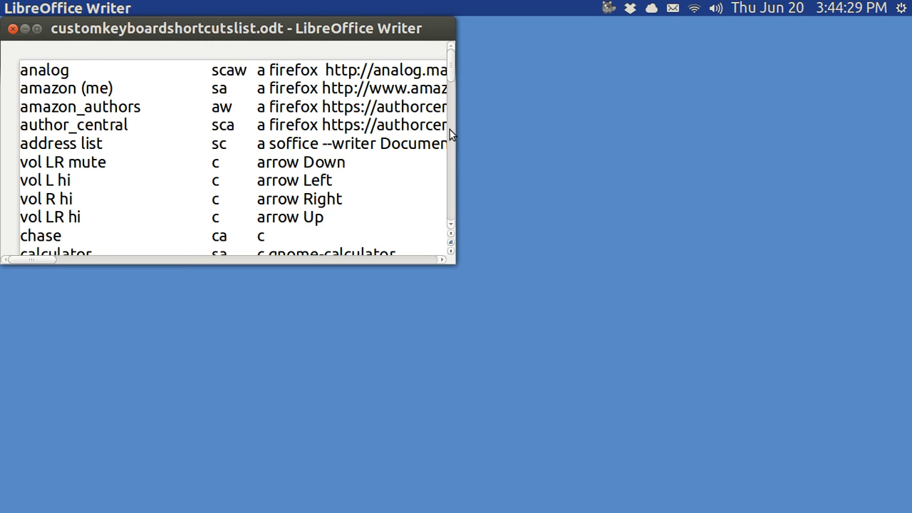
Scroll back to the top and close customkeyboardshortcutslist.odt
scroll(450, 129, down, 3)
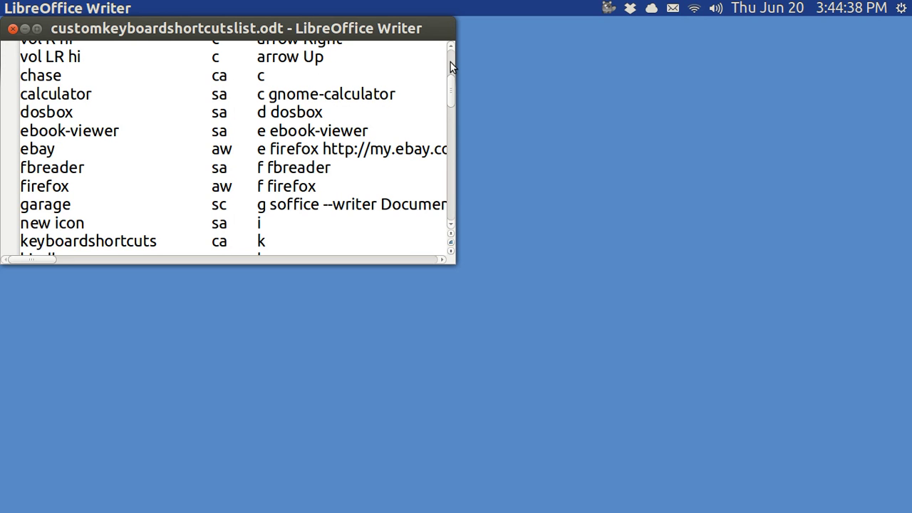
scroll(450, 67, up, 3)
click(13, 29)
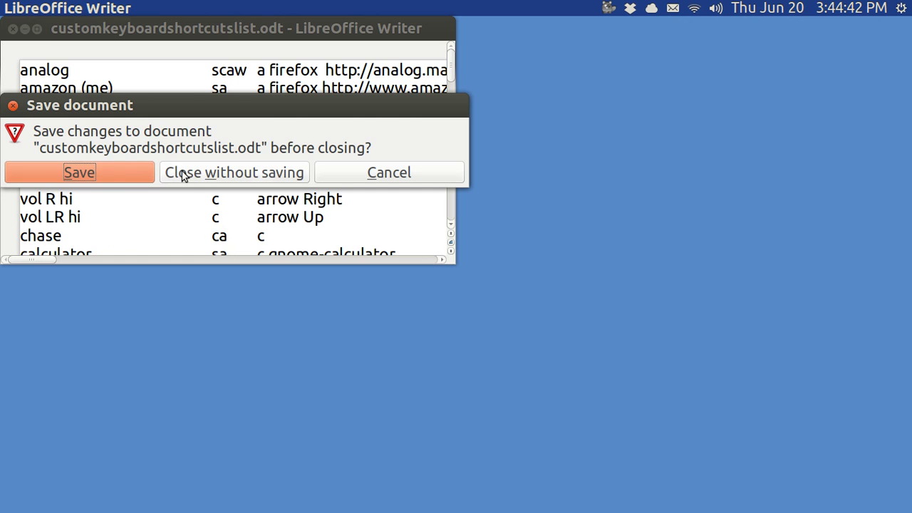
Discard the shortcut list changes and show Custom Shortcuts in the Keyboard settings
click(190, 175)
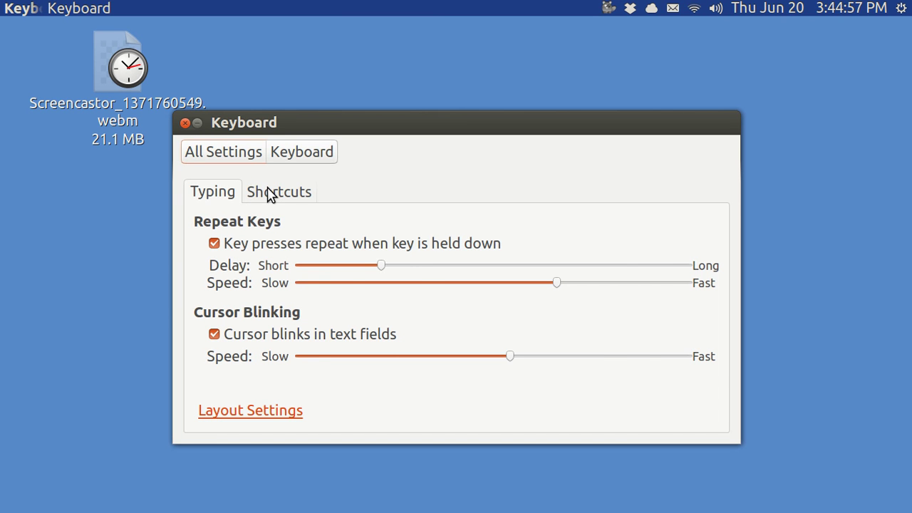
click(268, 193)
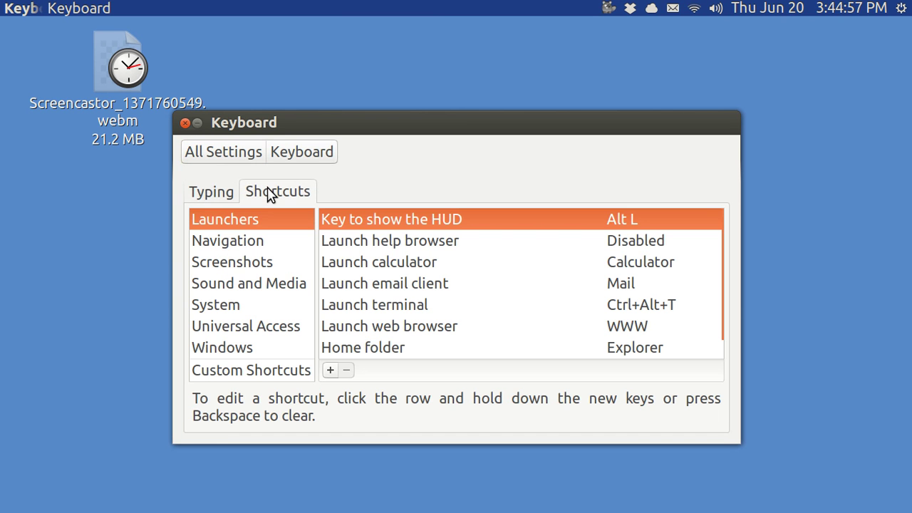
click(255, 374)
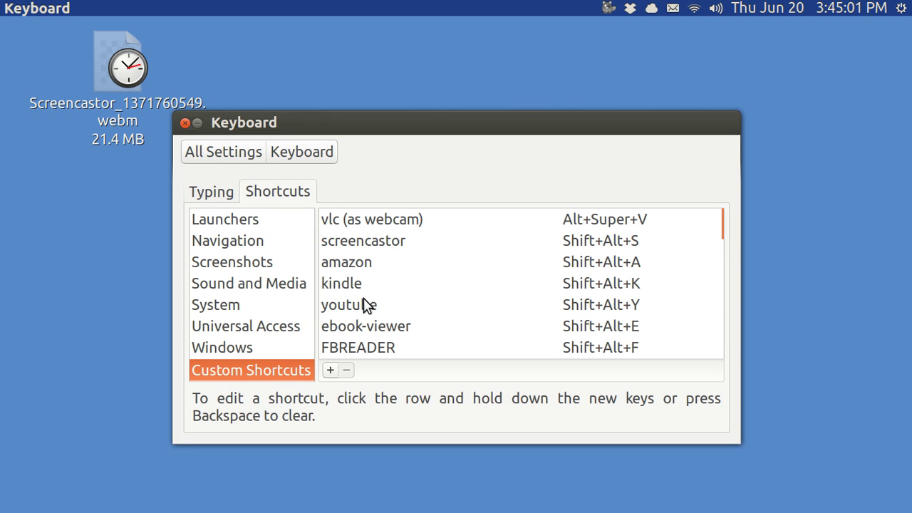
Scroll through the custom shortcuts list, then close the Keyboard settings window
mouse_move(727, 238)
scroll(728, 258, down, 1)
scroll(728, 260, down, 5)
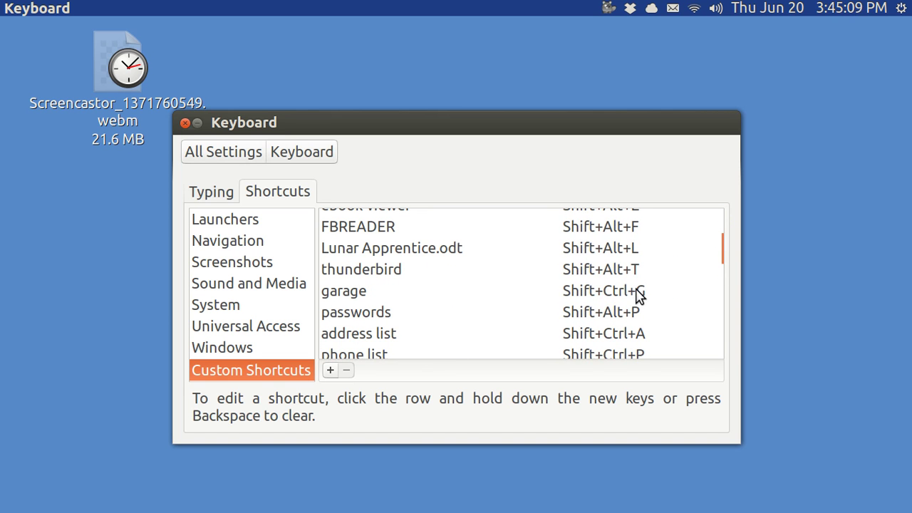
click(184, 123)
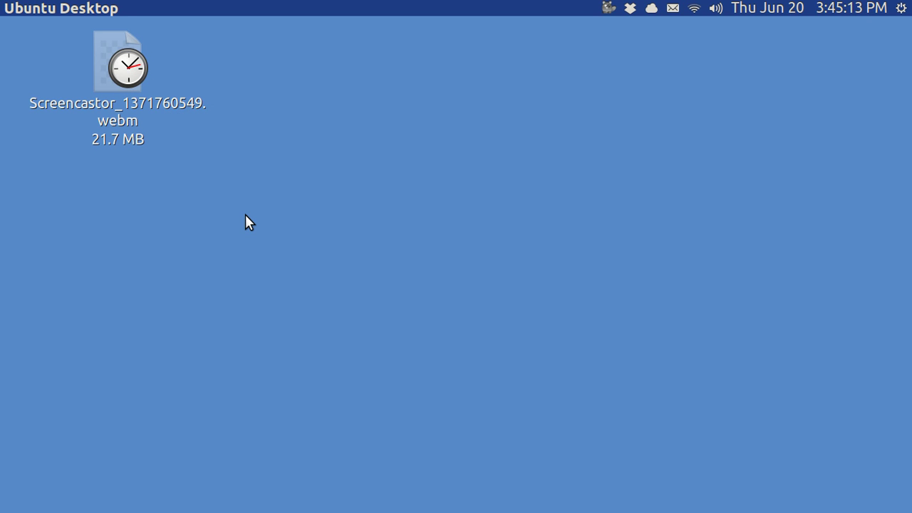
Launch garage.odt with Ctrl+Alt+L and search it for 'hammer', landing on '23 hammers'
key(ctrl+alt+l)
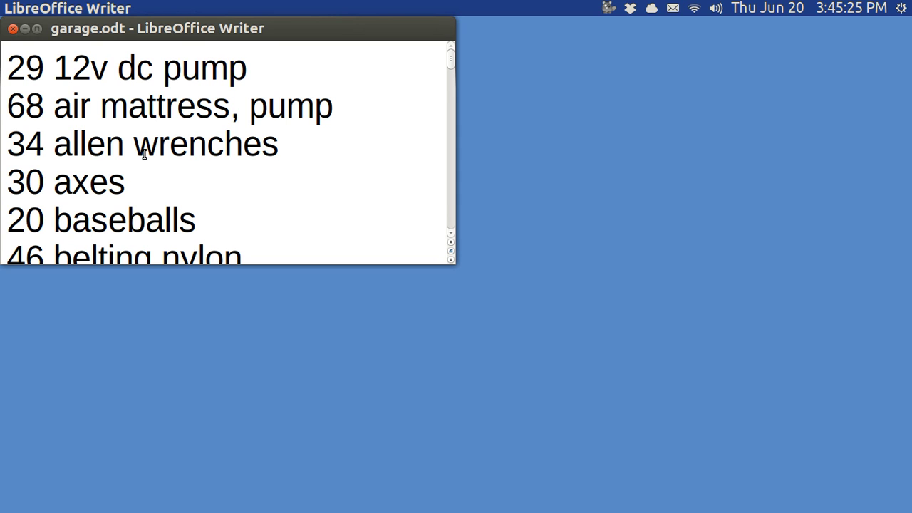
key(ctrl+f)
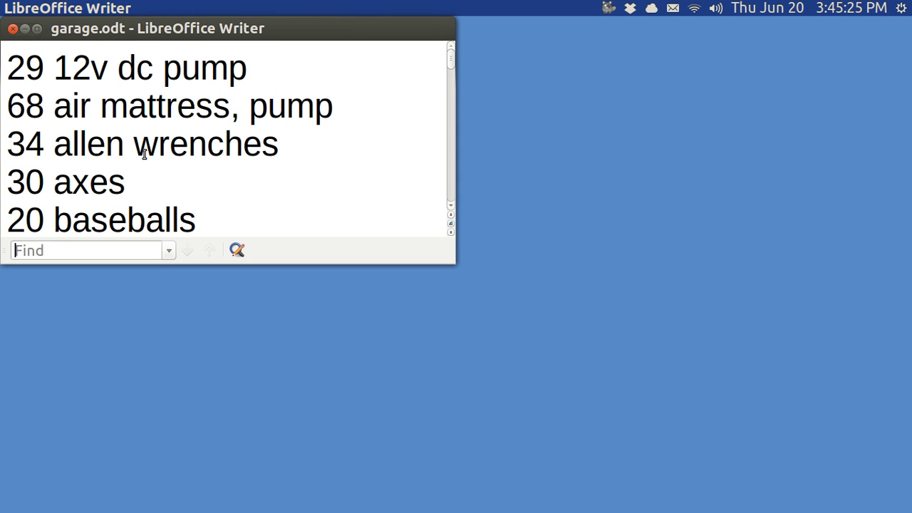
text(hammer)
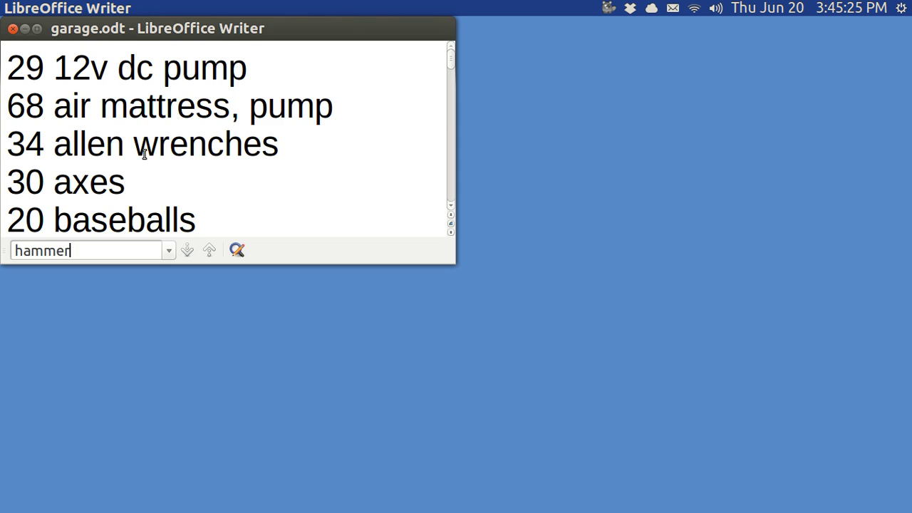
key(Return)
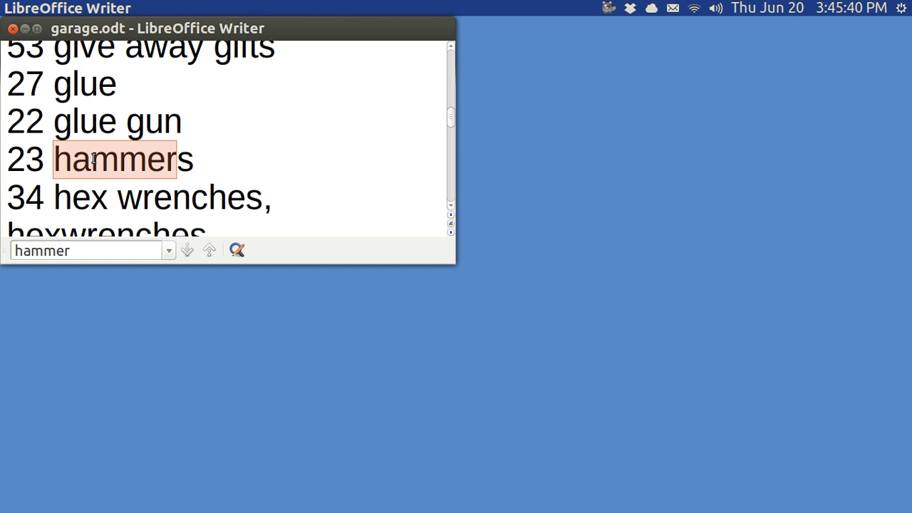
key(ctrl+f)
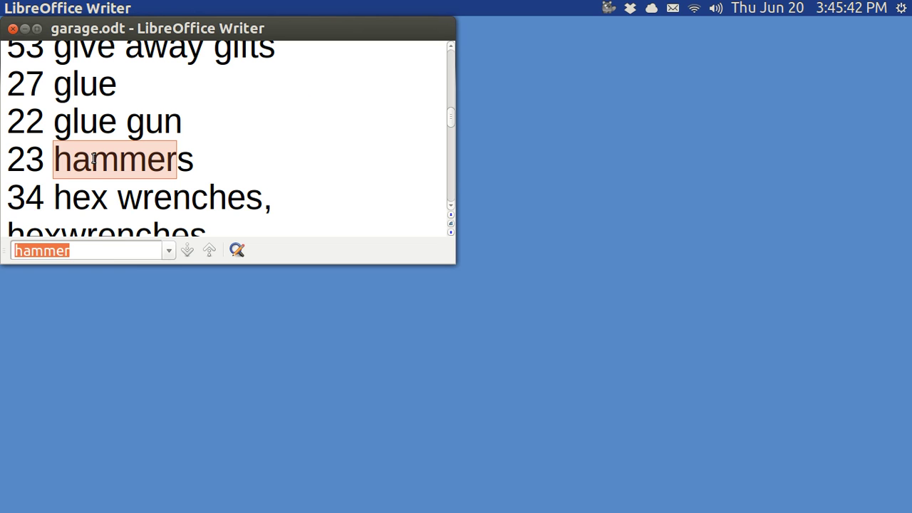
Sort the entire garage inventory ascending by its leading numbers, using a character separator
click(82, 101)
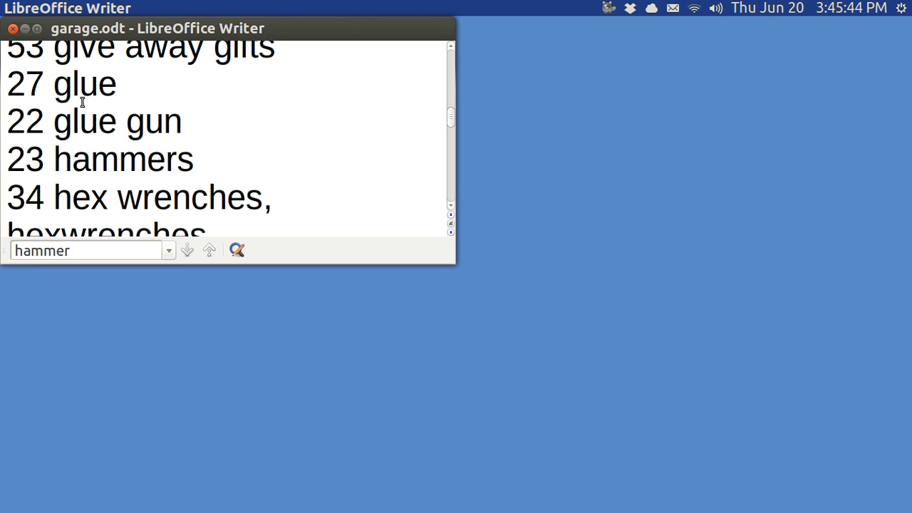
key(ctrl+a)
mouse_move(228, 8)
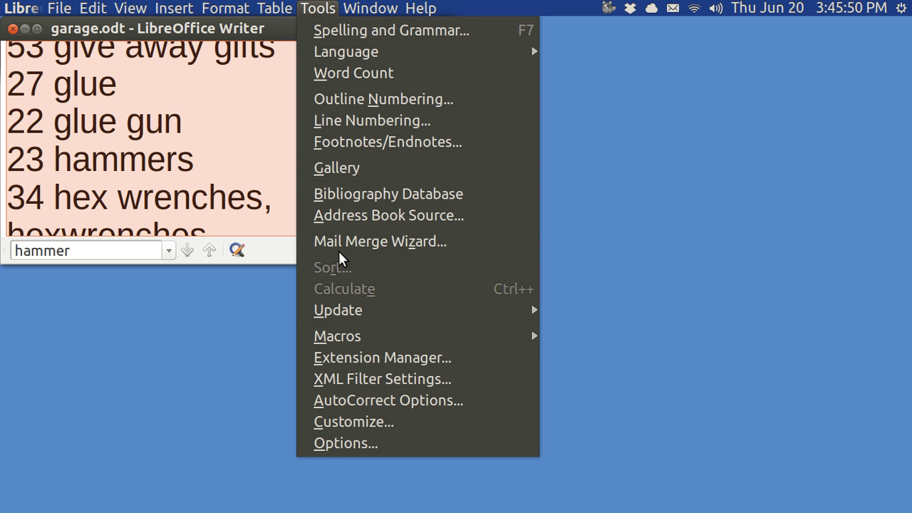
click(332, 267)
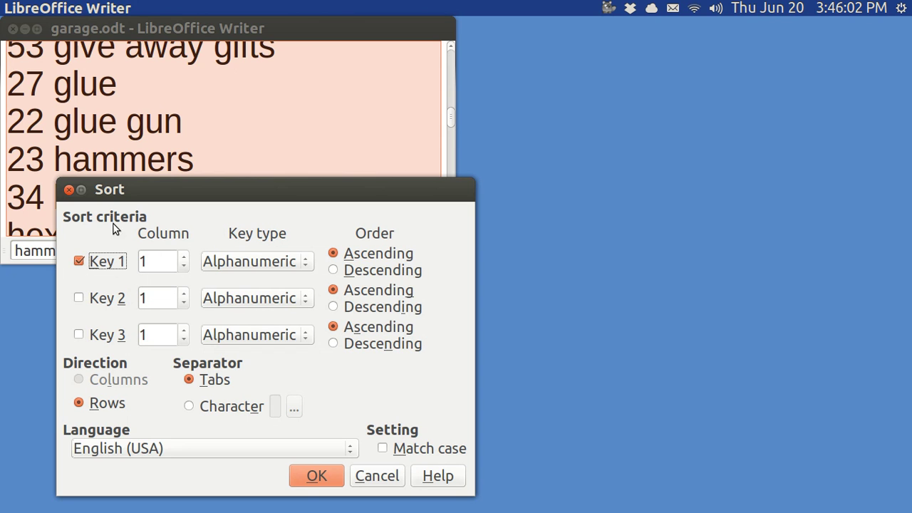
click(192, 408)
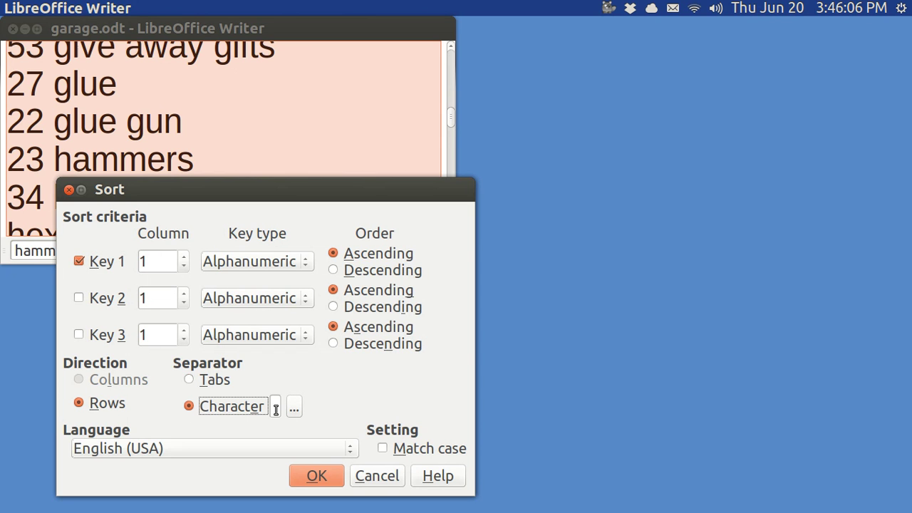
click(276, 407)
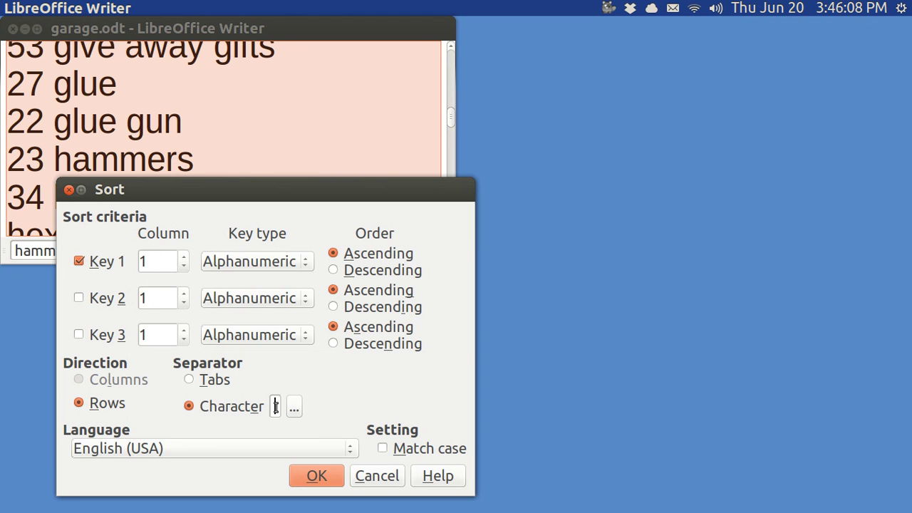
click(316, 476)
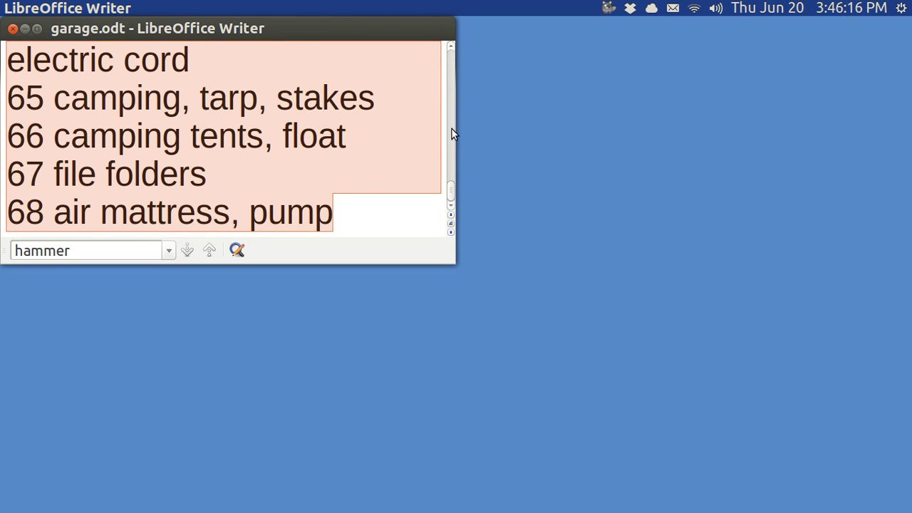
Close garage.odt without saving the re-sorted inventory
scroll(451, 127, up, 3)
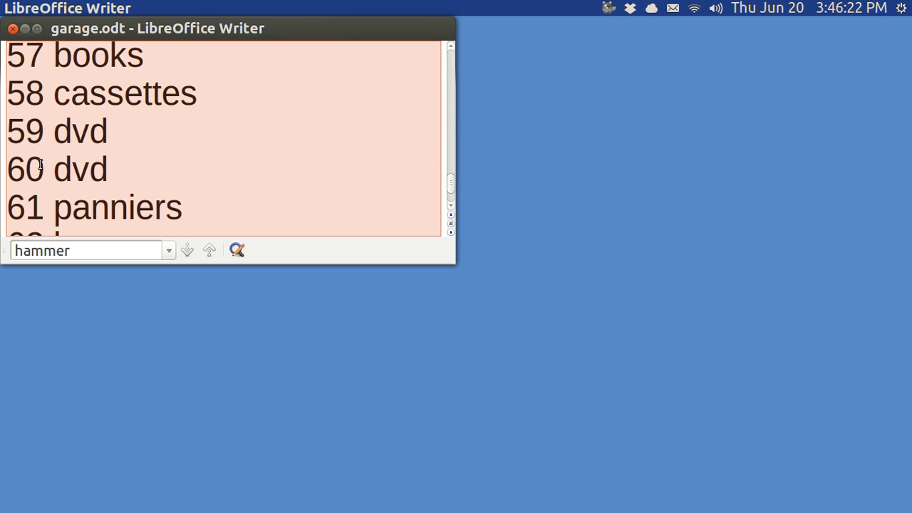
click(12, 28)
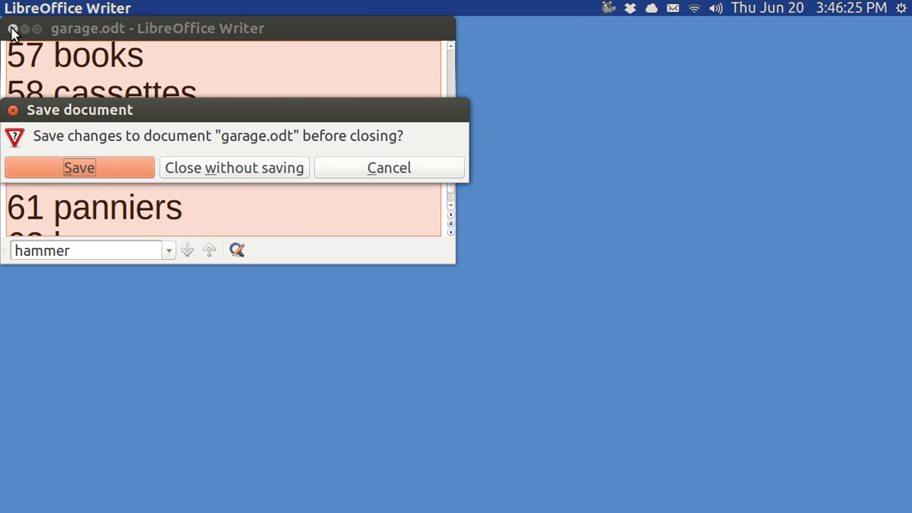
click(191, 171)
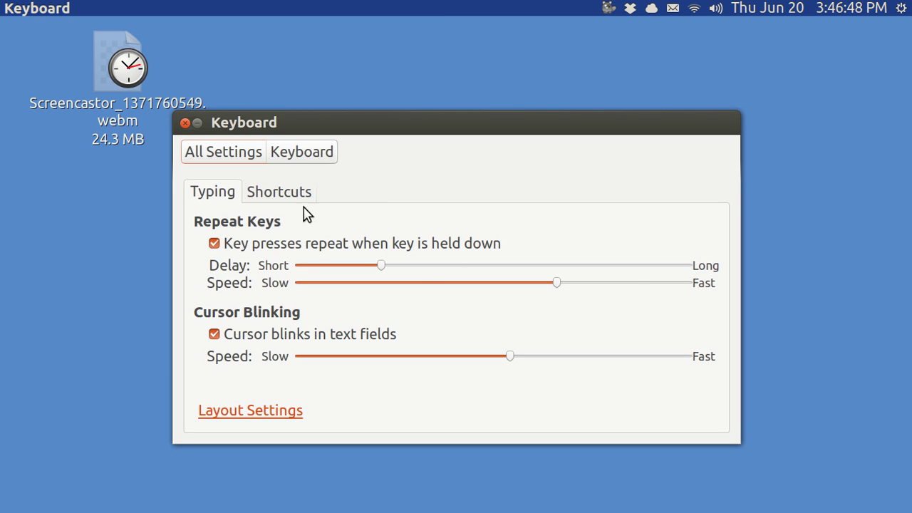
Show the Custom Shortcuts category in the Keyboard shortcut settings
click(289, 194)
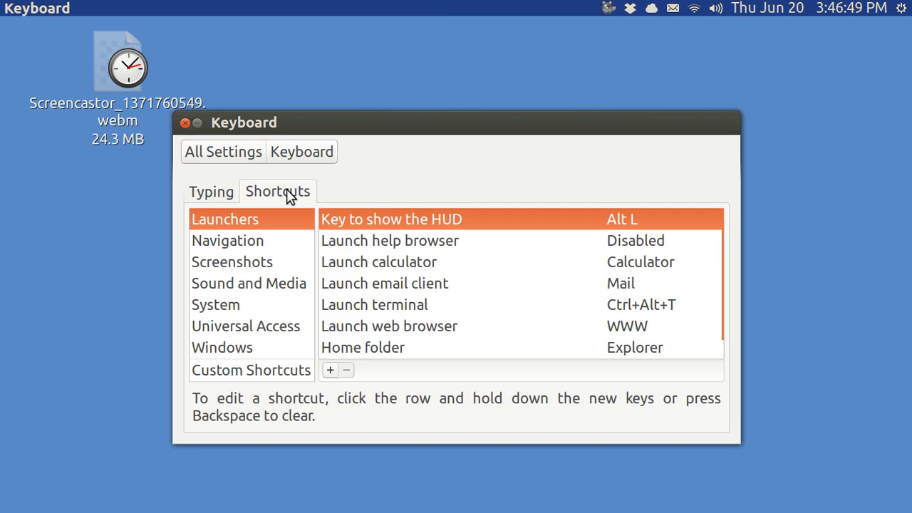
click(292, 374)
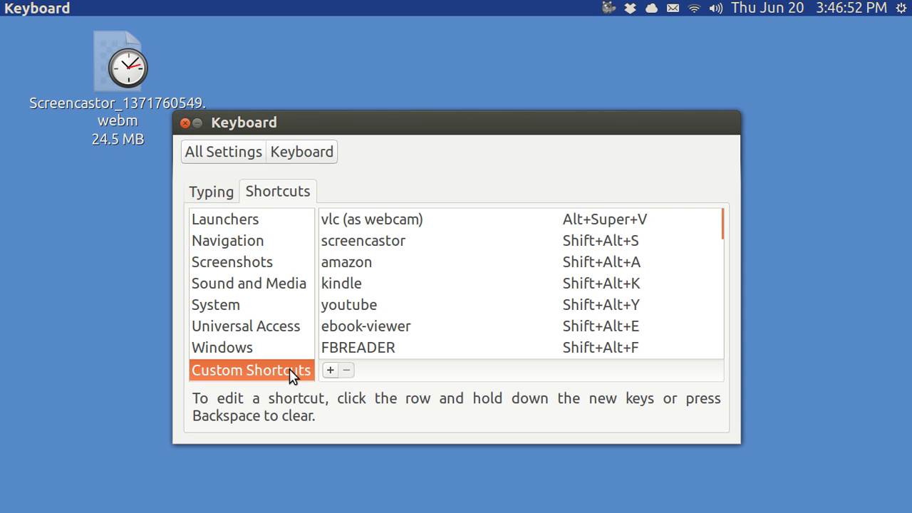